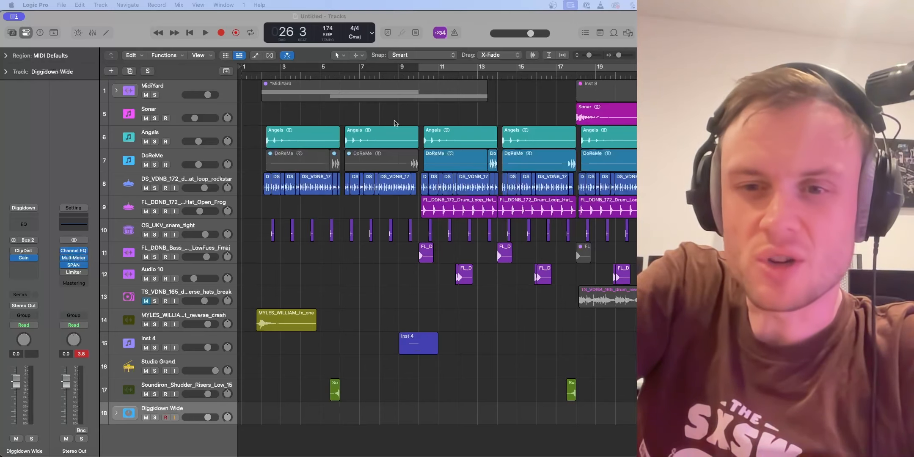
Step: Play the whole arrangement from bar 1 through to about bar 26
key("Return")
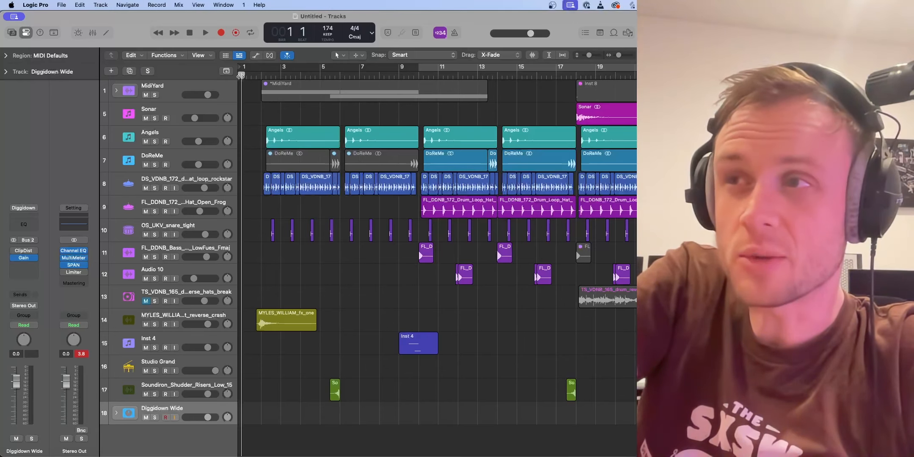
key("space")
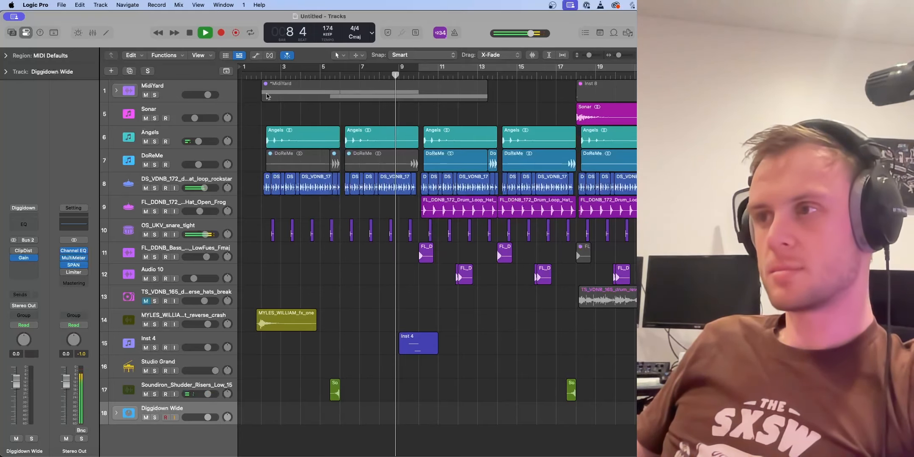
scroll(546, 251, "right", 5)
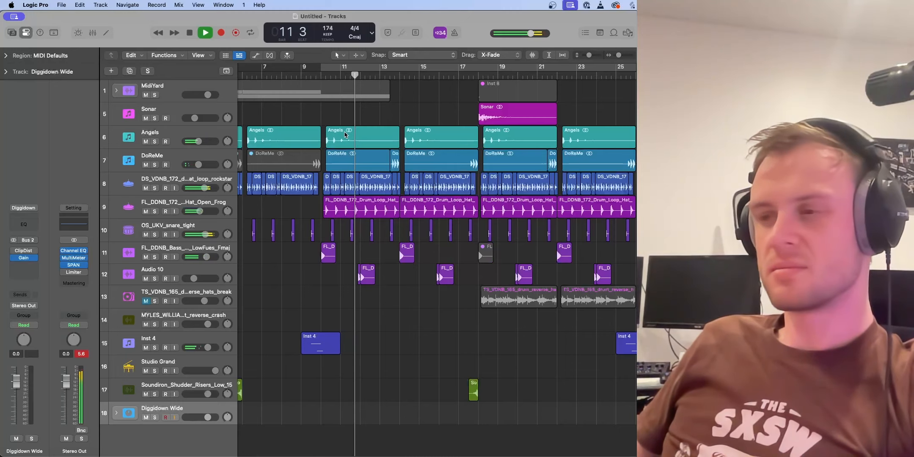
scroll(345, 134, "right", 5)
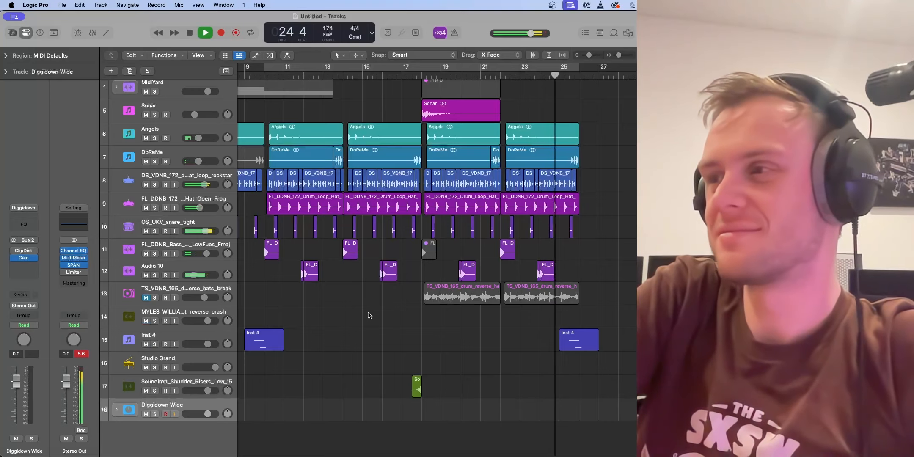
key("space")
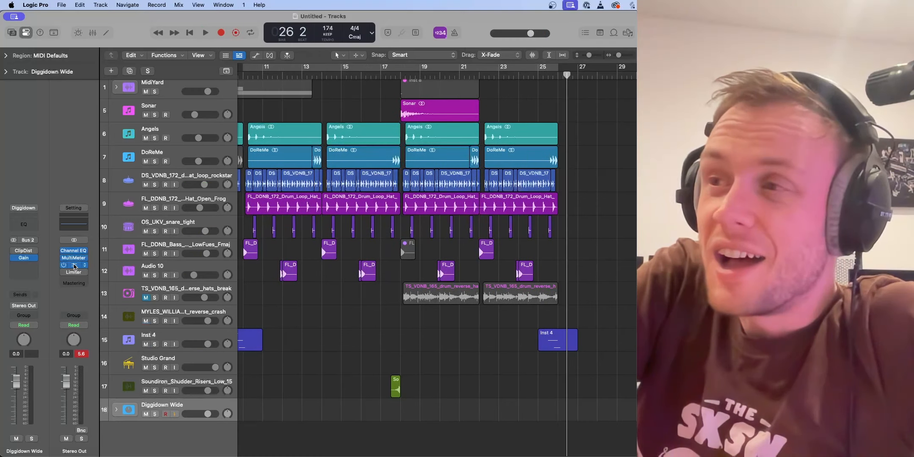
Step: Open the SPAN analyzer on the Stereo Out and watch the mix's spectrum while playing from about bar 10
left_click(74, 266)
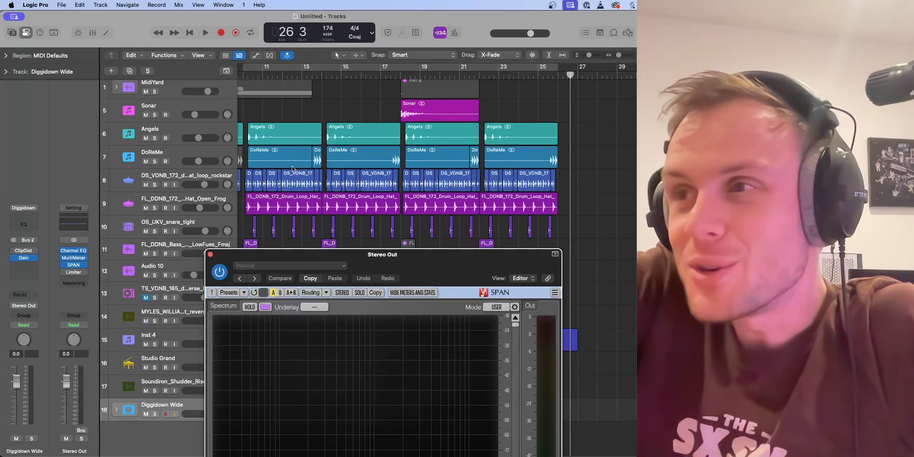
left_click(287, 77)
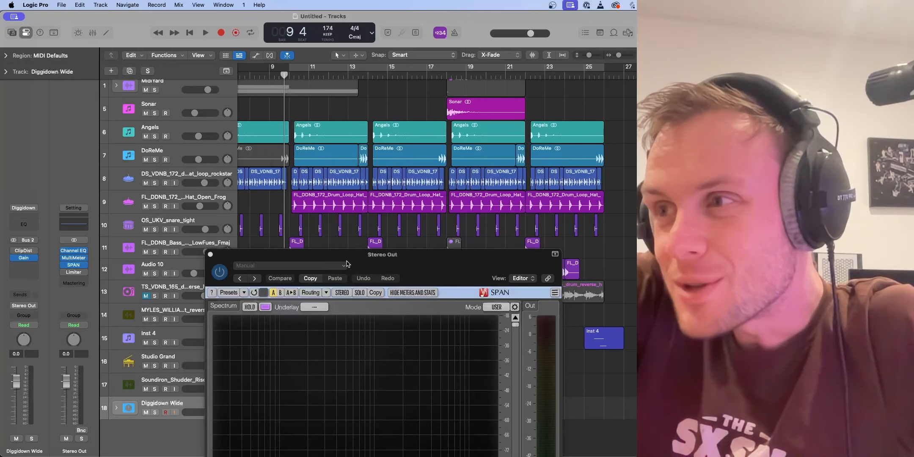
left_click(347, 265)
left_click(355, 261)
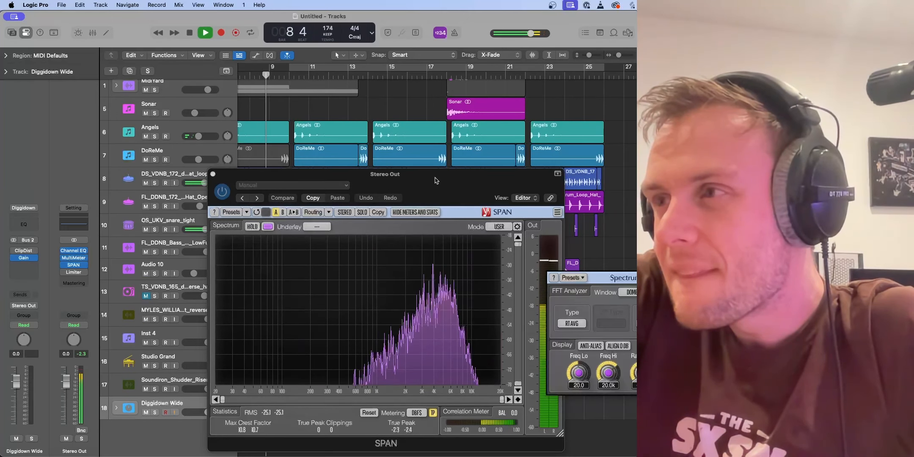
left_click_drag(432, 179, 416, 121)
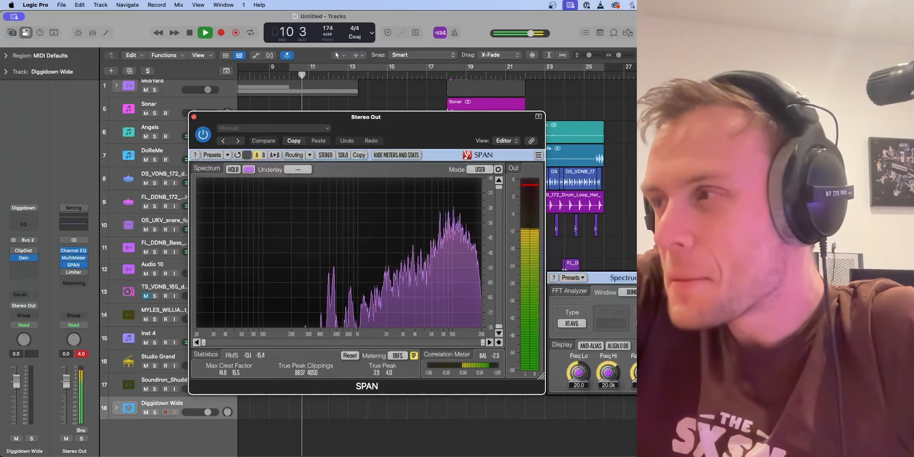
left_click(712, 278)
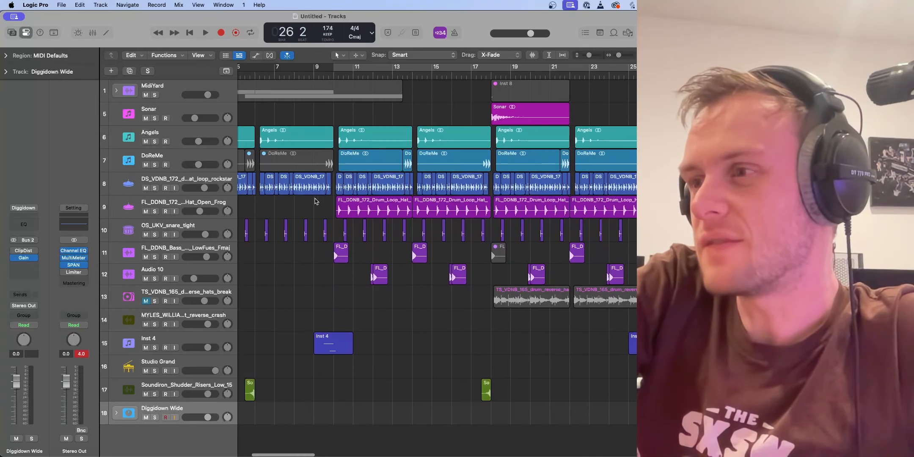
Step: Solo the LowFues bass and Audio 10 tracks and play them from bar 10
left_click(333, 77)
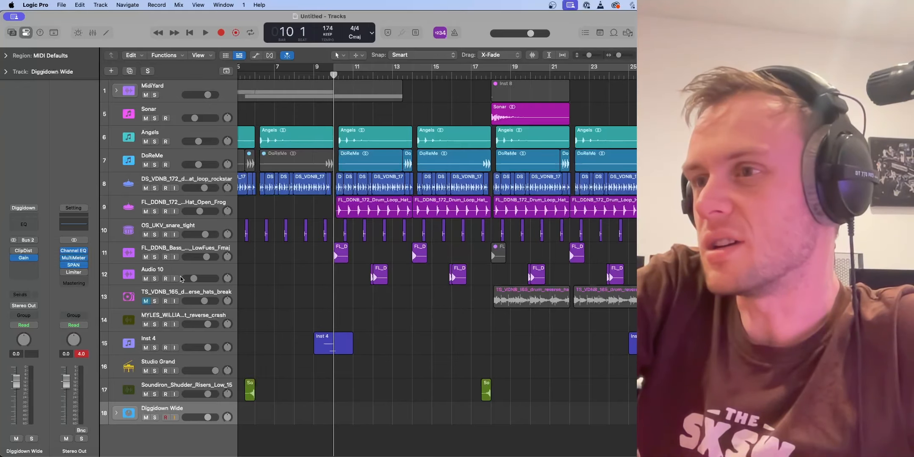
left_click(155, 257)
key("space")
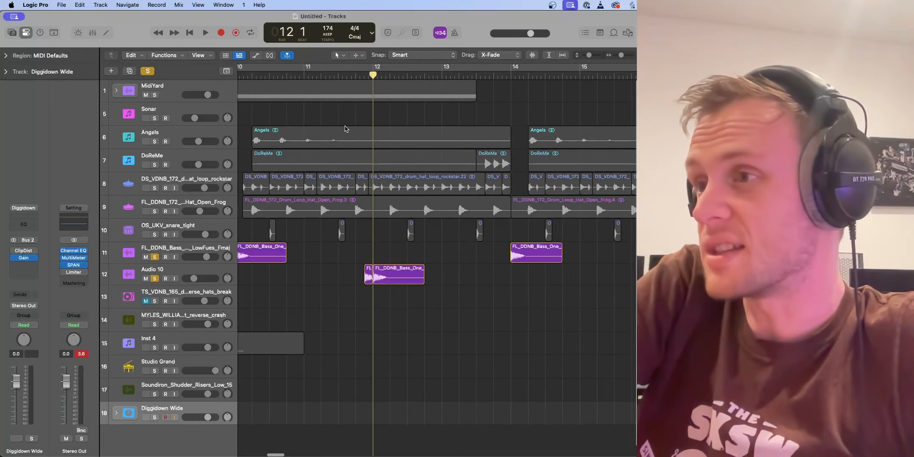
key("space")
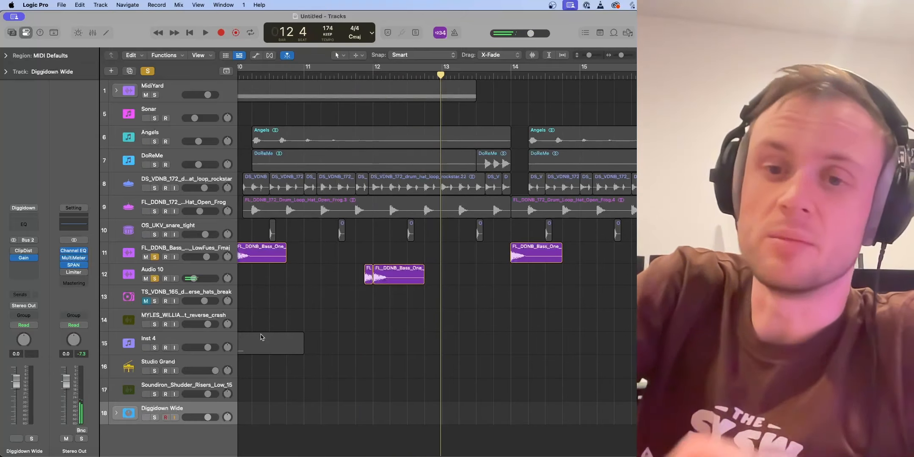
Step: Unsolo the LowFues bass, select the still-soloed Audio 10 track and examine the filter curves of its two Channel EQs
left_click(155, 258)
left_click(181, 268)
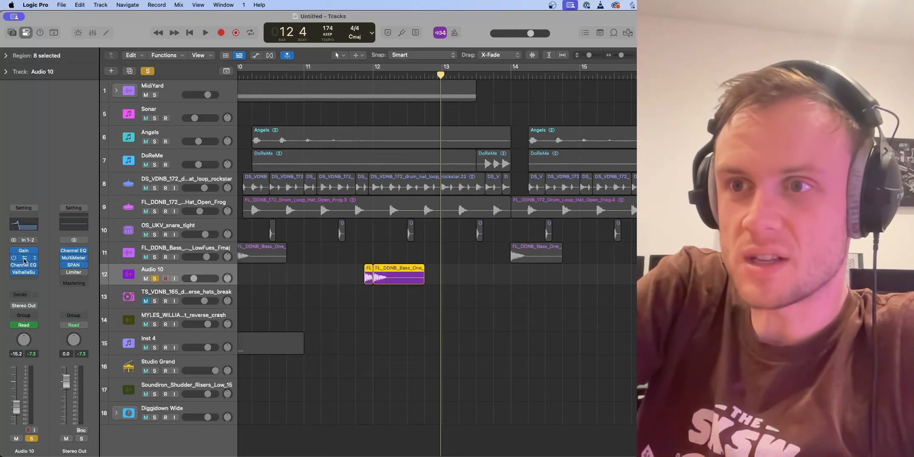
left_click(24, 262)
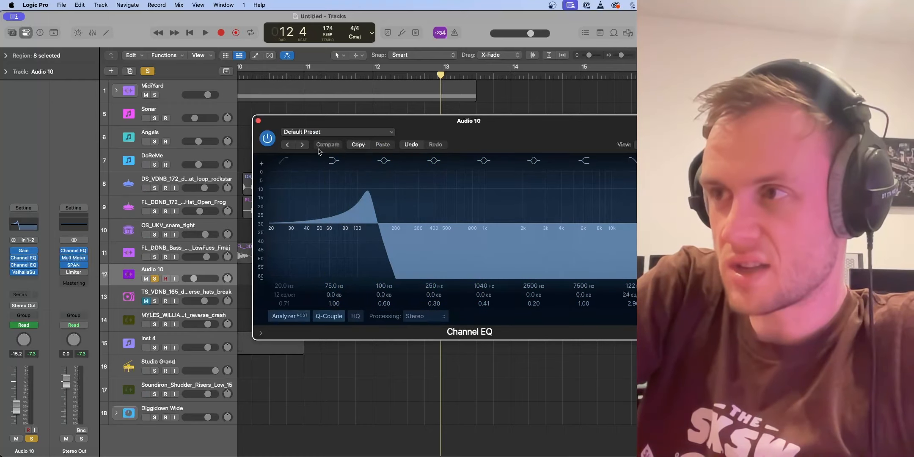
left_click(258, 121)
left_click(24, 266)
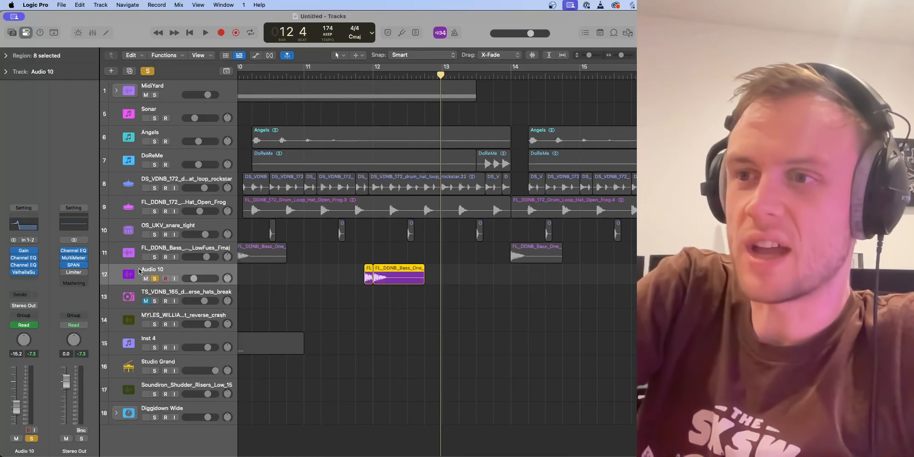
left_click(24, 266)
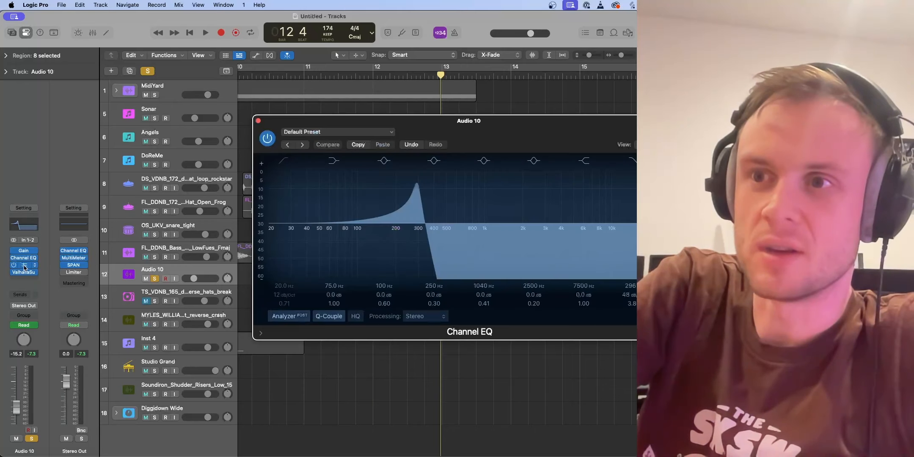
left_click(259, 121)
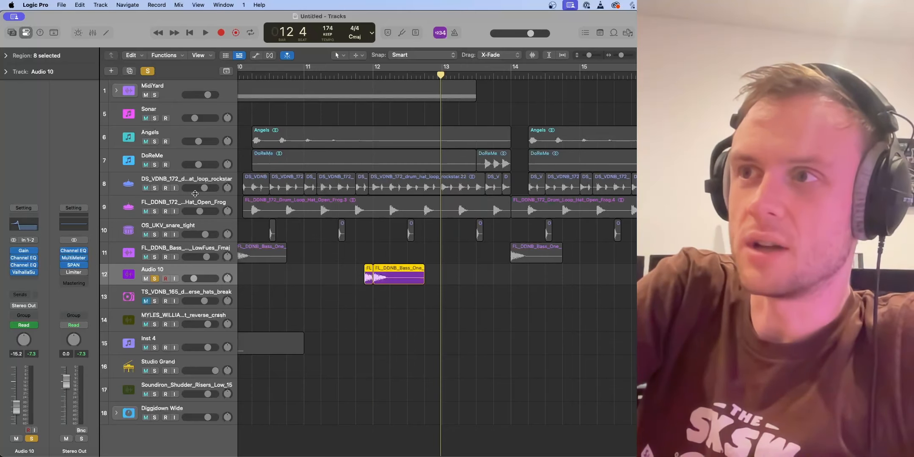
left_click(21, 260)
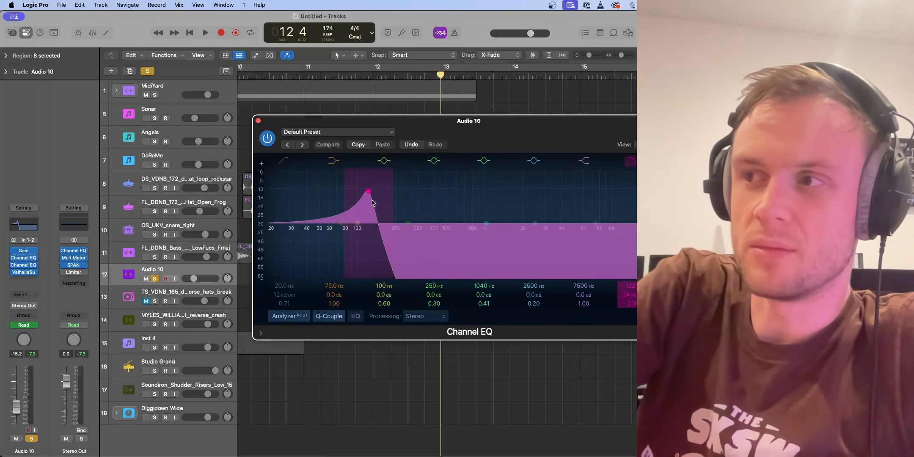
left_click(258, 121)
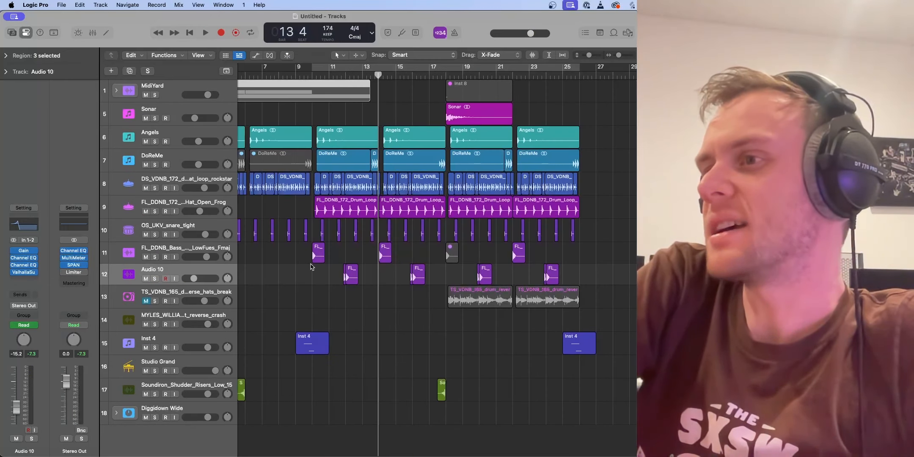
Step: Solo Inst 4 together with the LowFues bass and play them from about bar 9
scroll(311, 267, "left", 3)
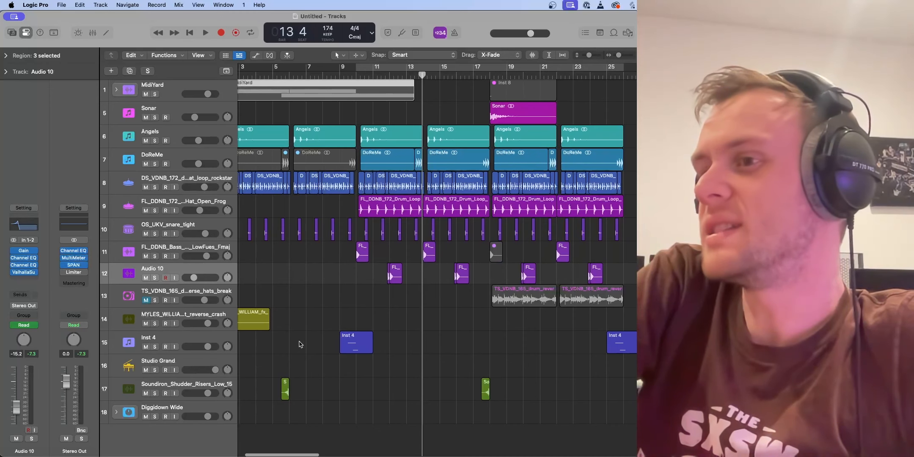
left_click(155, 348)
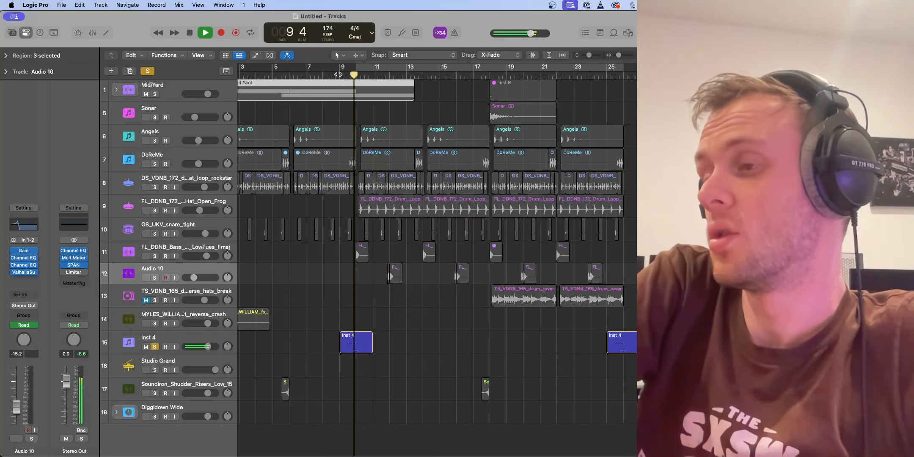
key("space")
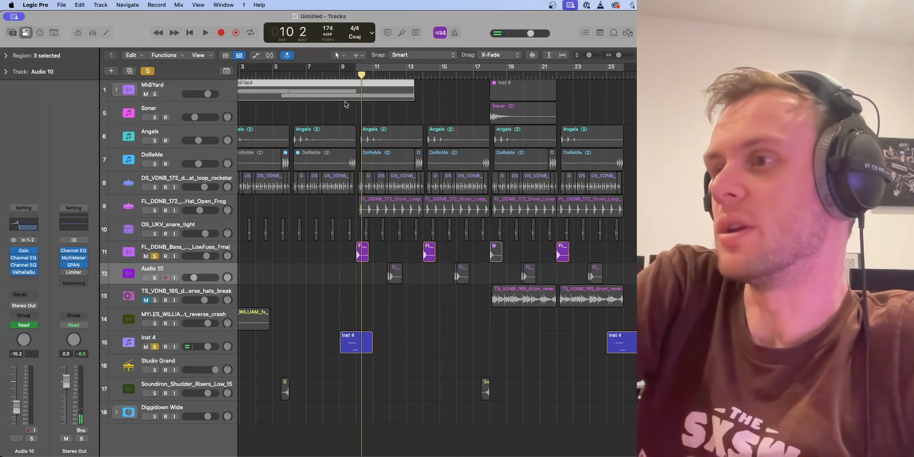
key("space")
key("space")
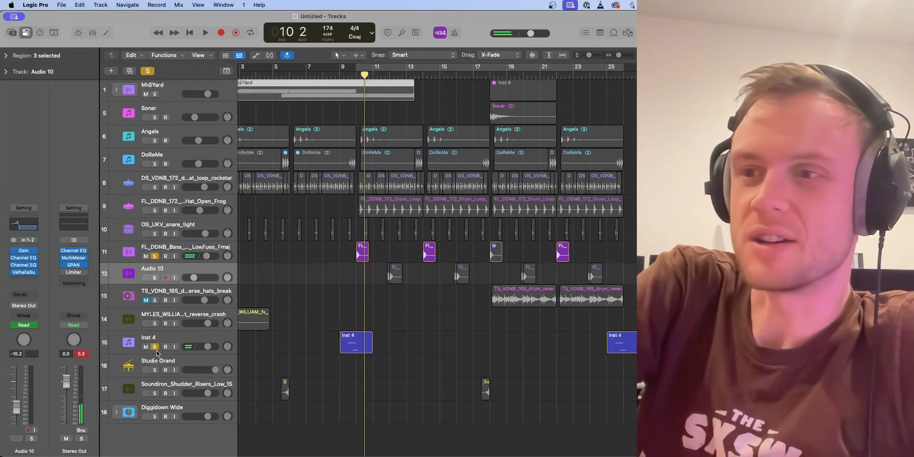
Step: Examine the Vital synth patch on Inst 4 and listen to it in the full mix around bar 10
left_click_drag(423, 73, 383, 46)
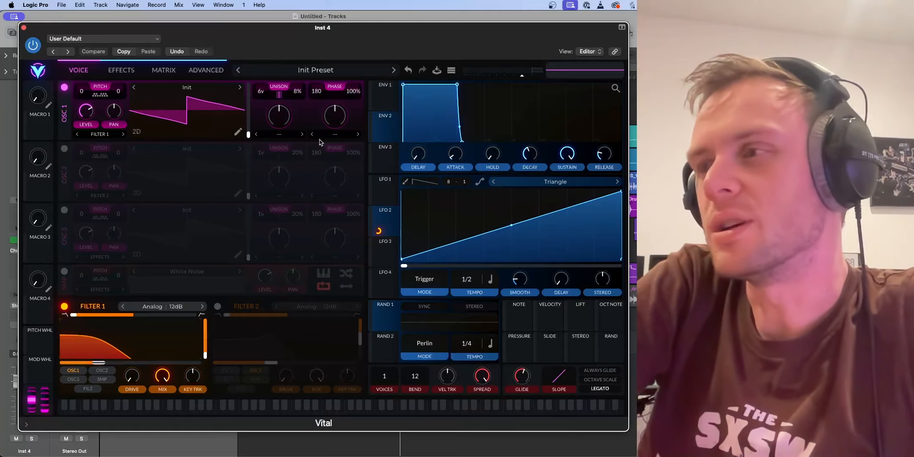
left_click_drag(339, 204, 316, 51)
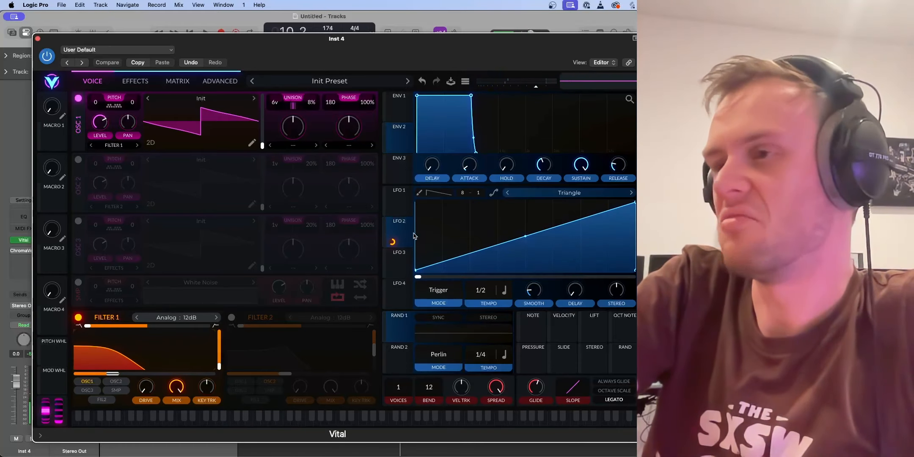
left_click(37, 39)
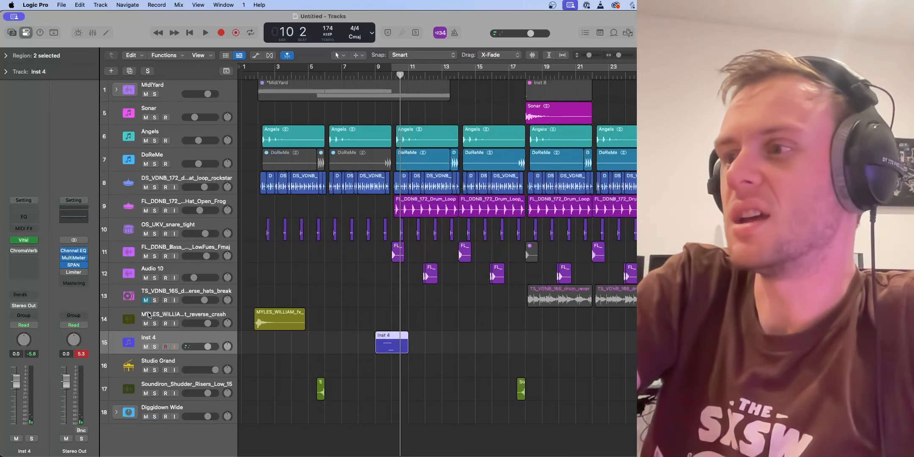
key("space")
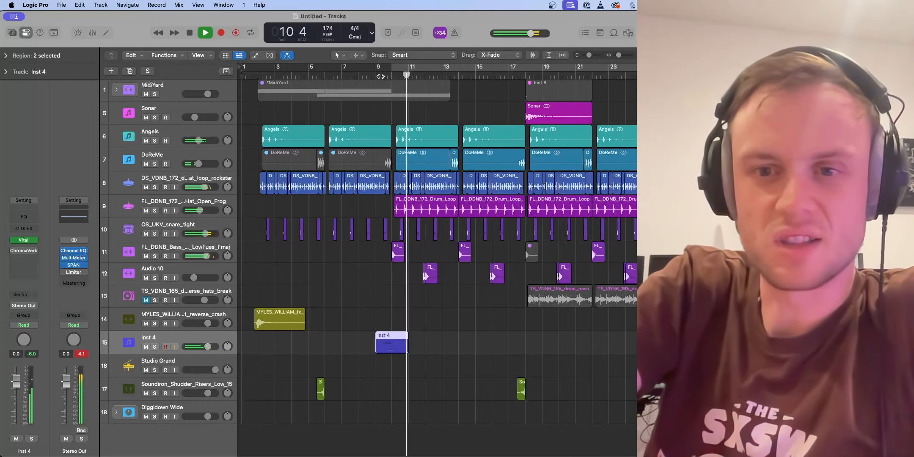
key("space")
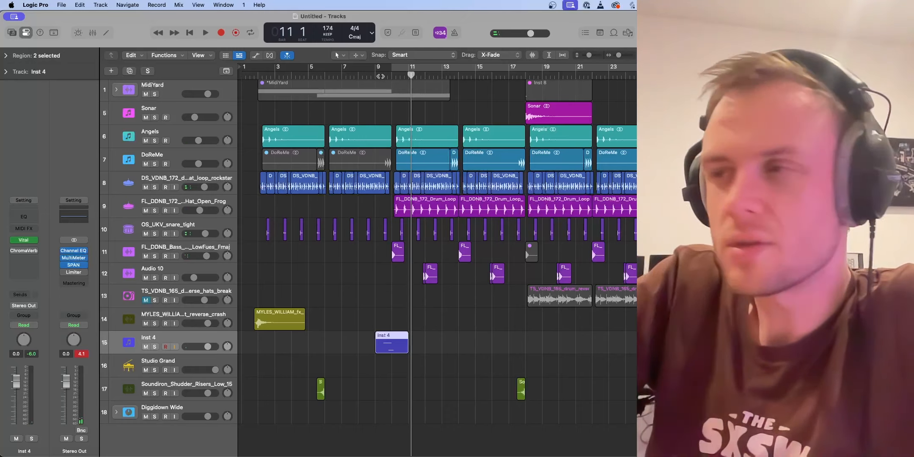
Step: Solo the Angels and DoReMe tracks and play them from about bar 10 to bar 18
left_click(155, 140)
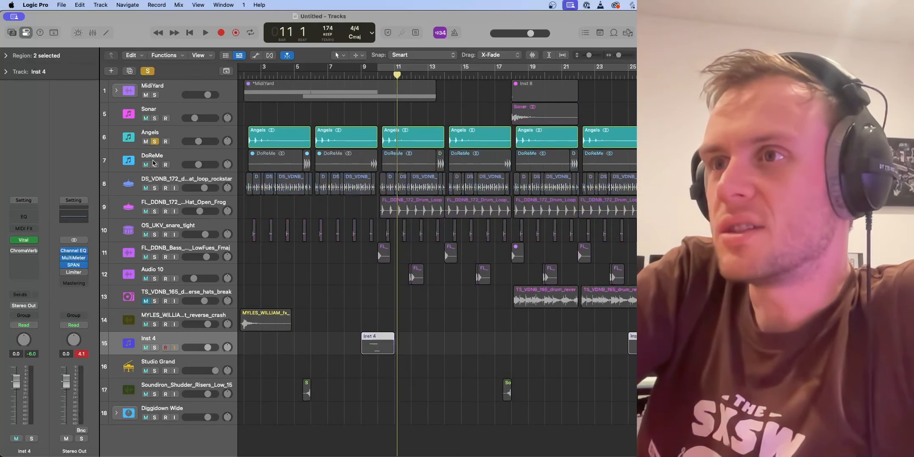
left_click(155, 164)
scroll(234, 165, "right", 1)
scroll(324, 95, "right", 2)
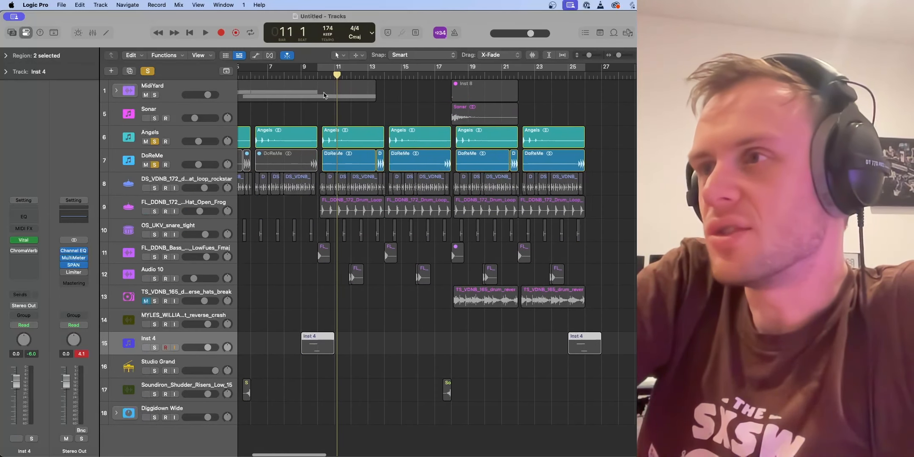
left_click(323, 76)
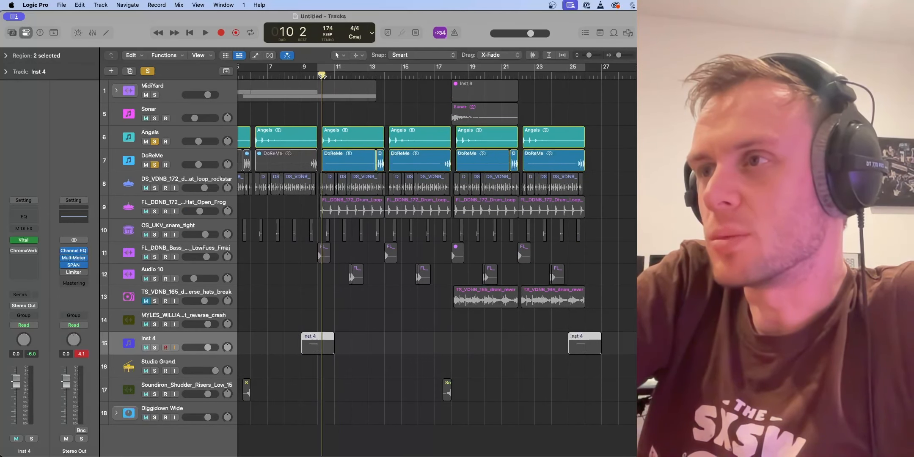
key("space")
scroll(339, 145, "up", 5)
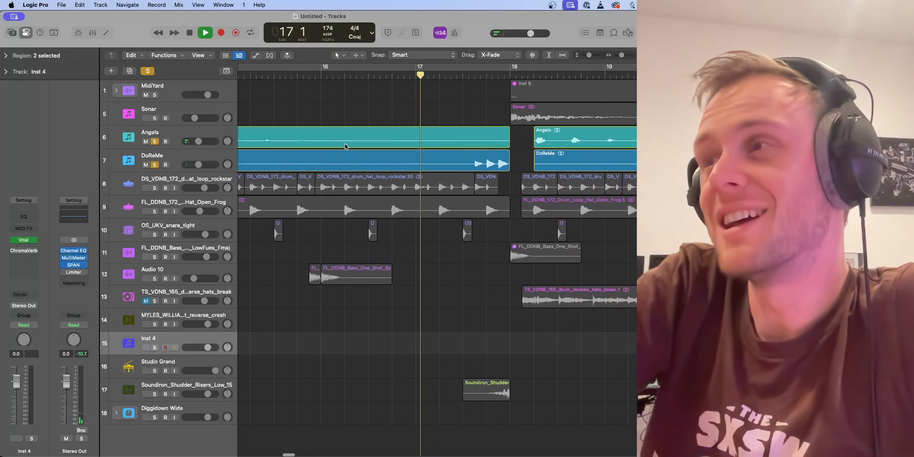
key("space")
Step: Clear all solos, select the Angels audio track and expand the MidiYard track stack
left_click(147, 71)
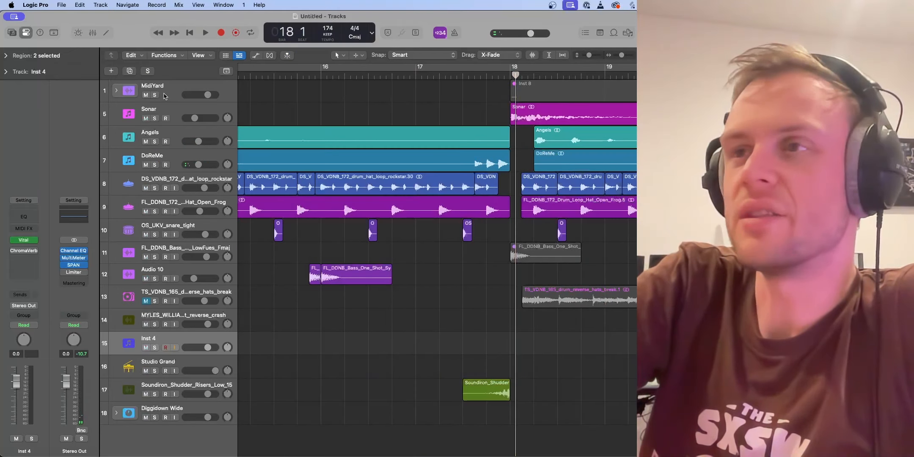
scroll(333, 143, "left", 5)
scroll(333, 143, "down", 4)
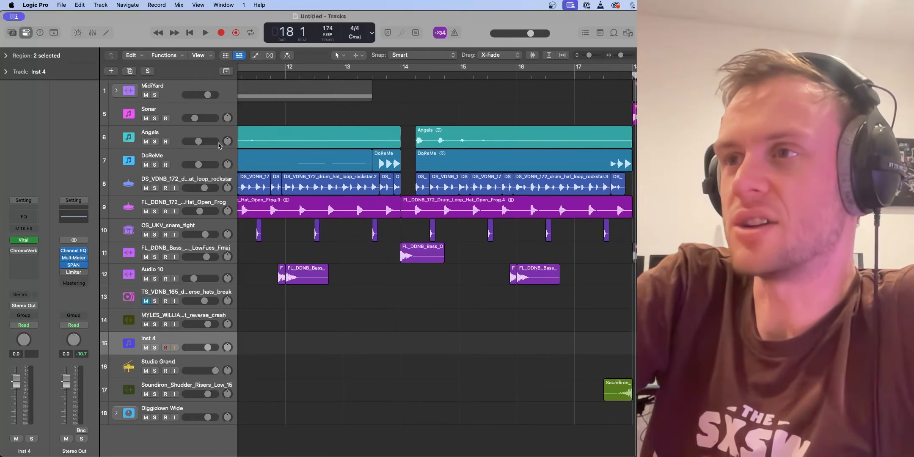
left_click(196, 134)
left_click(117, 92)
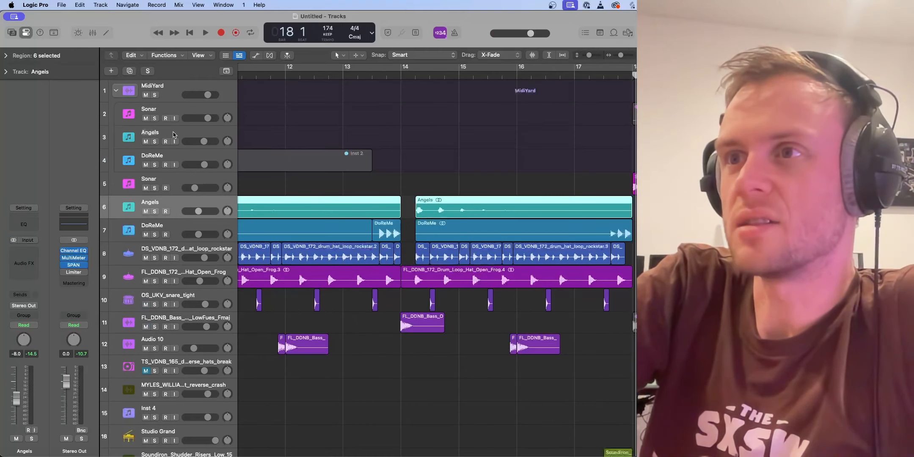
Step: Examine the oscillator and effects settings of the Vital patch on the Angels MIDI track
left_click(173, 135)
left_click(25, 240)
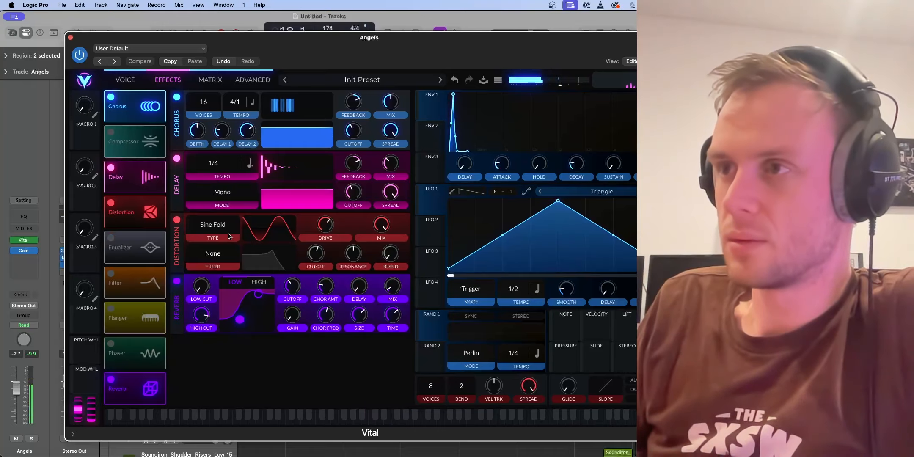
left_click(125, 80)
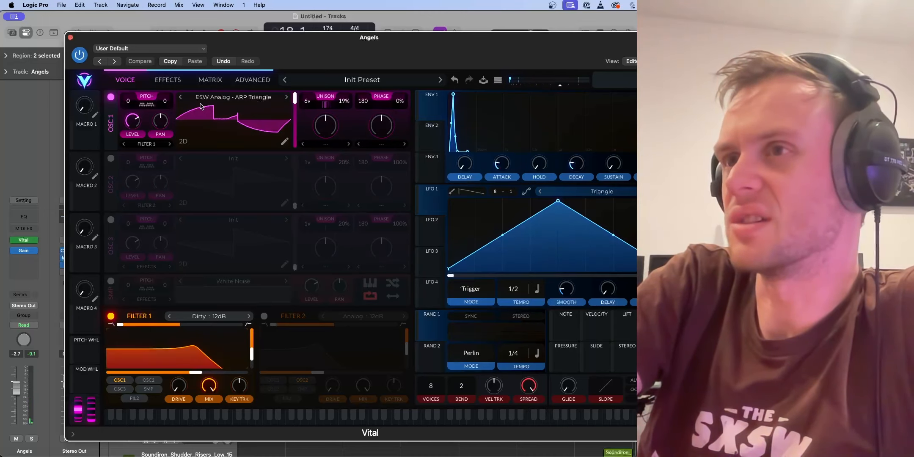
left_click(168, 80)
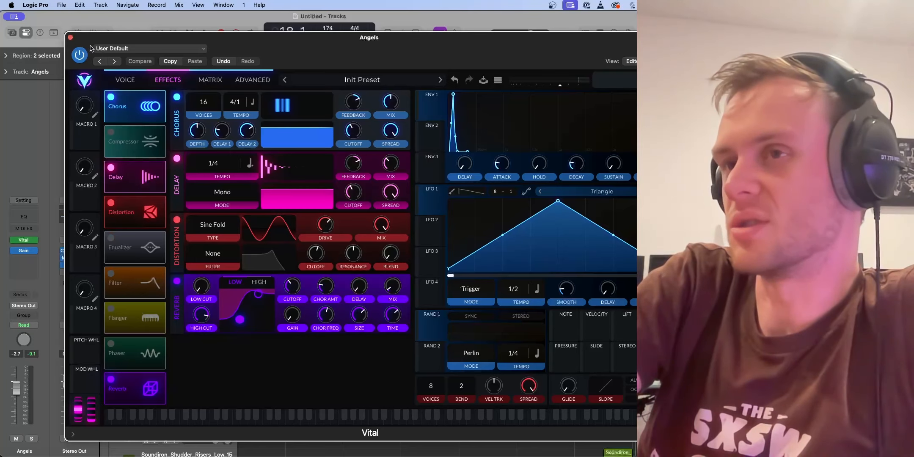
left_click(70, 37)
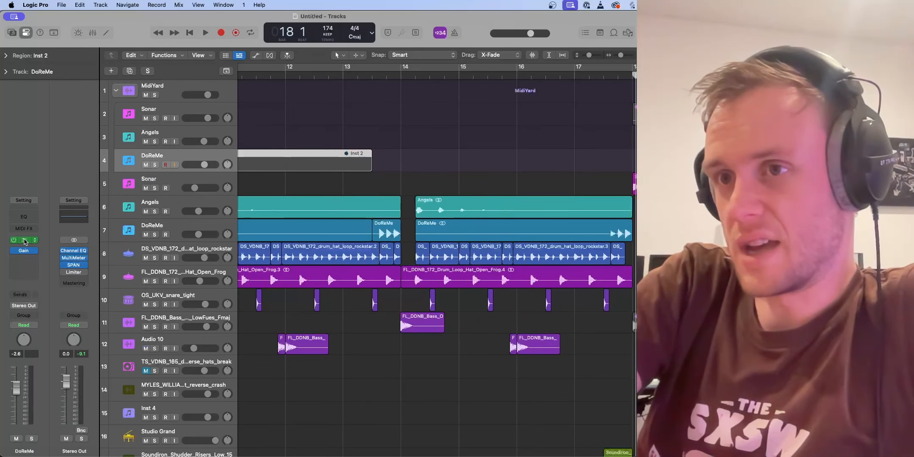
Step: Examine the voice and effects settings of the DoReMe MIDI track's Vital patch and collapse the MidiYard stack
left_click(24, 241)
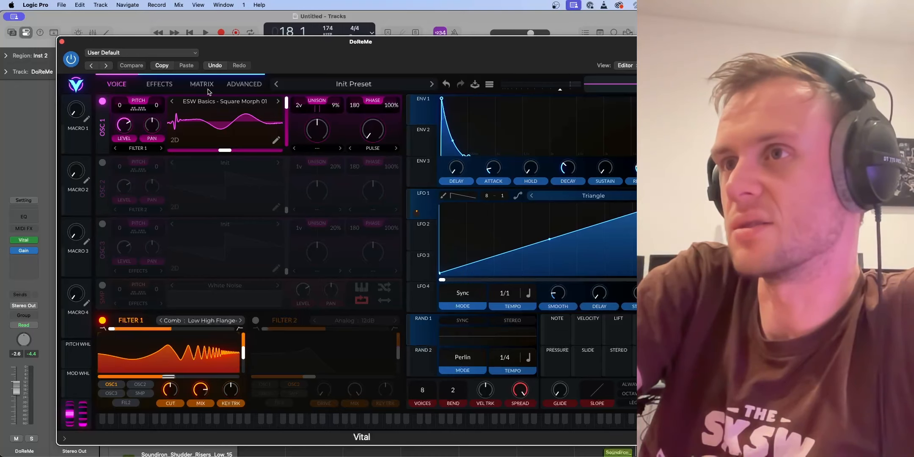
left_click(160, 84)
left_click(62, 41)
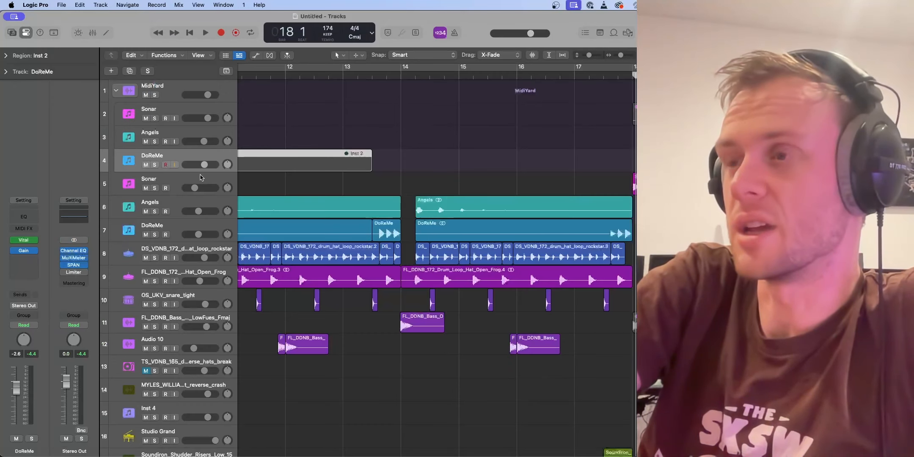
left_click(116, 90)
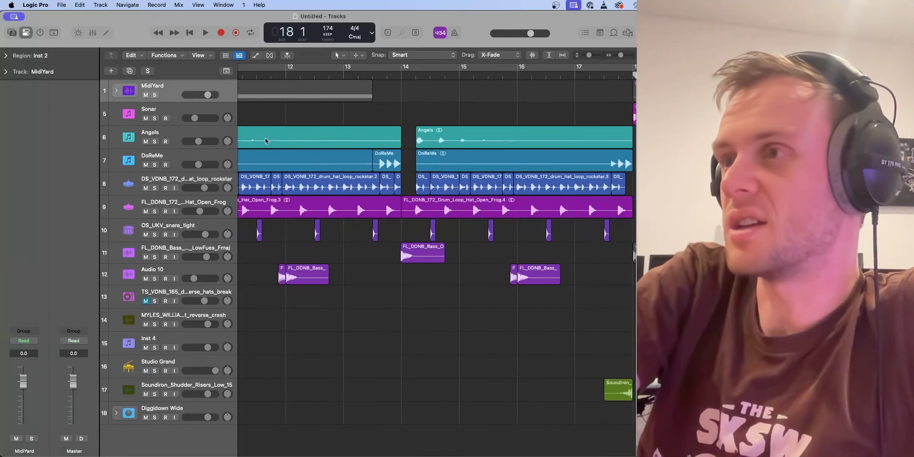
Step: Play the full mix from about bar 13, and again from about bar 17 through the start of the Sonar region
scroll(333, 132, "left", 5)
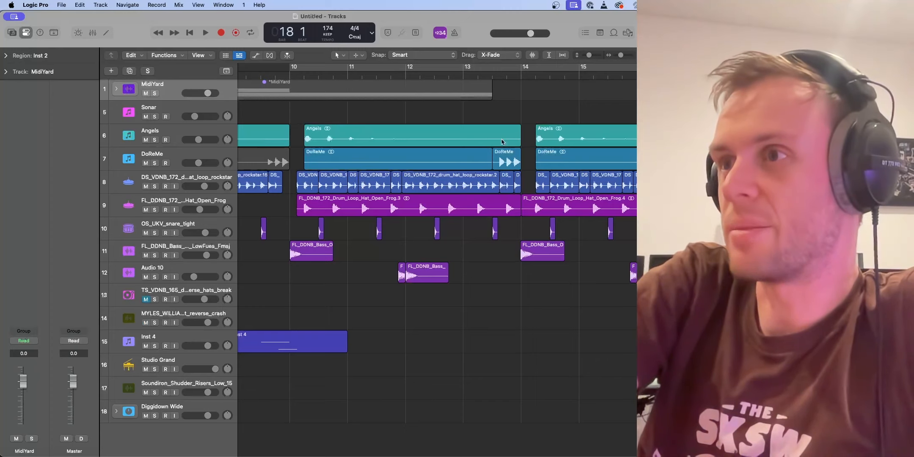
double_click(492, 76)
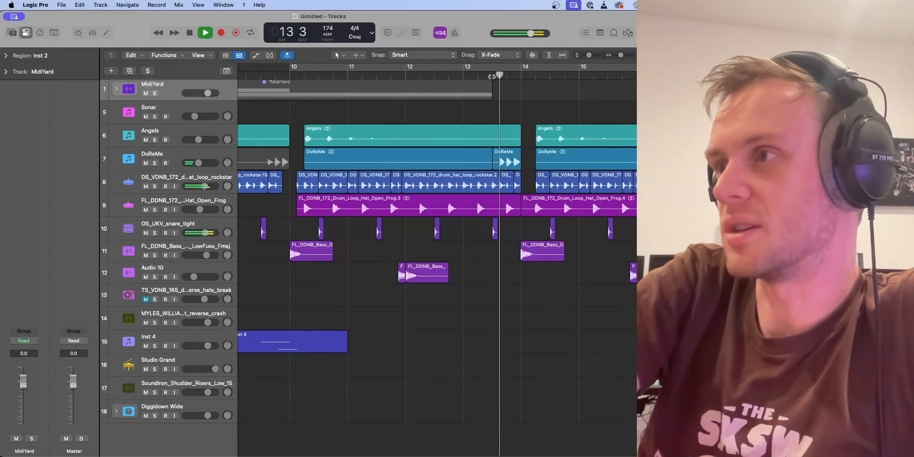
key("space")
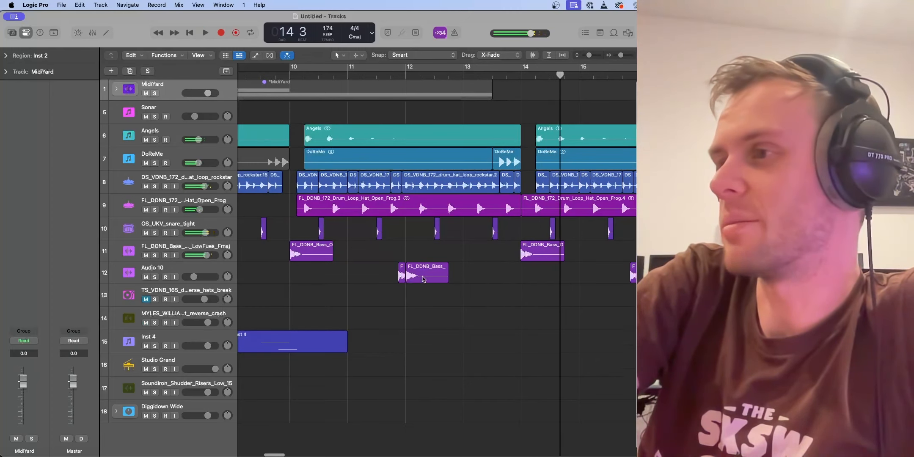
scroll(421, 162, "right", 10)
double_click(389, 76)
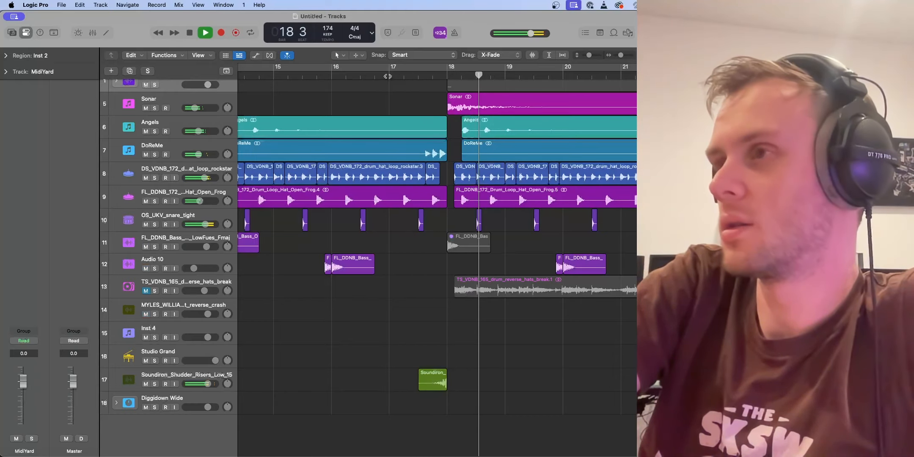
key("space")
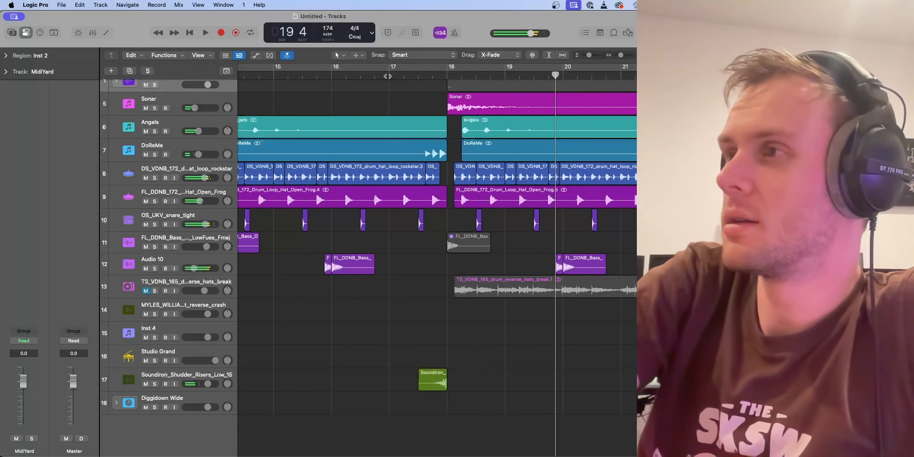
Step: Examine the Vital patch and the Valhalla effect on the Sonar MIDI track, then collapse the MidiYard stack
scroll(399, 115, "right", 3)
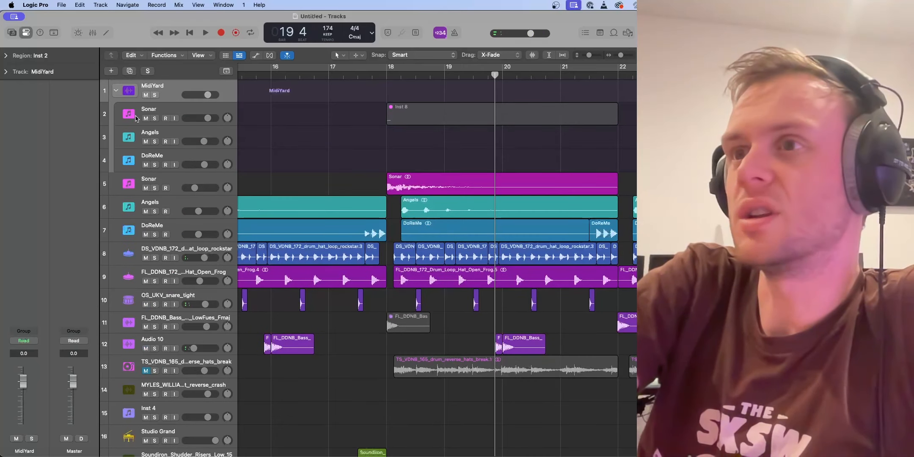
left_click(153, 113)
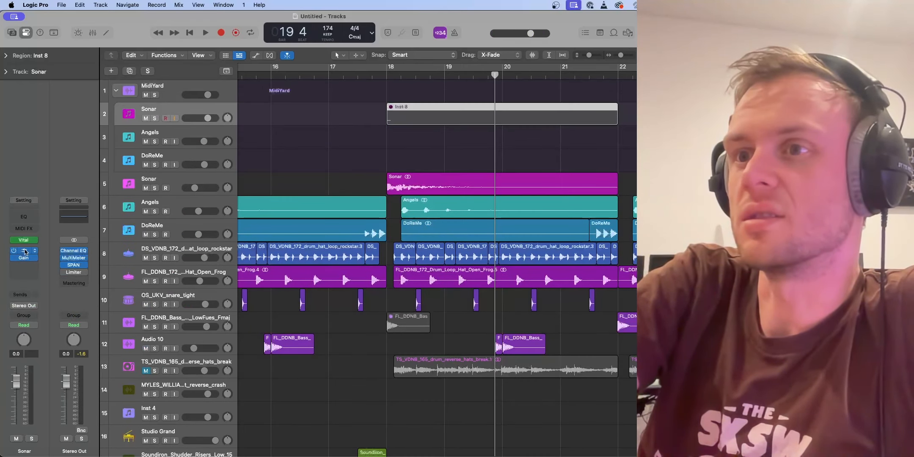
left_click(24, 243)
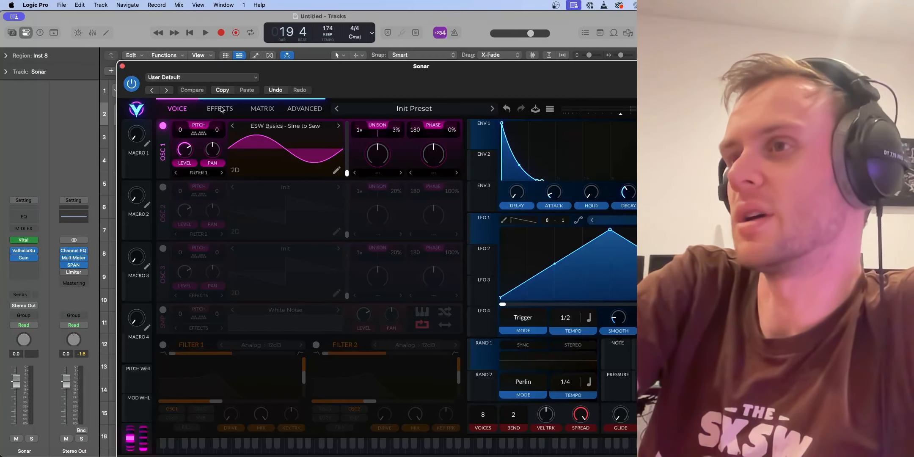
left_click(221, 109)
left_click(122, 66)
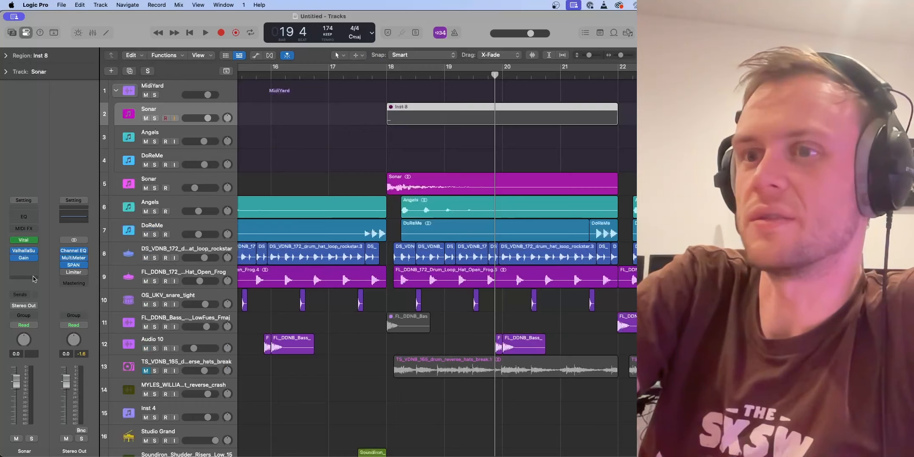
left_click(17, 251)
left_click(258, 121)
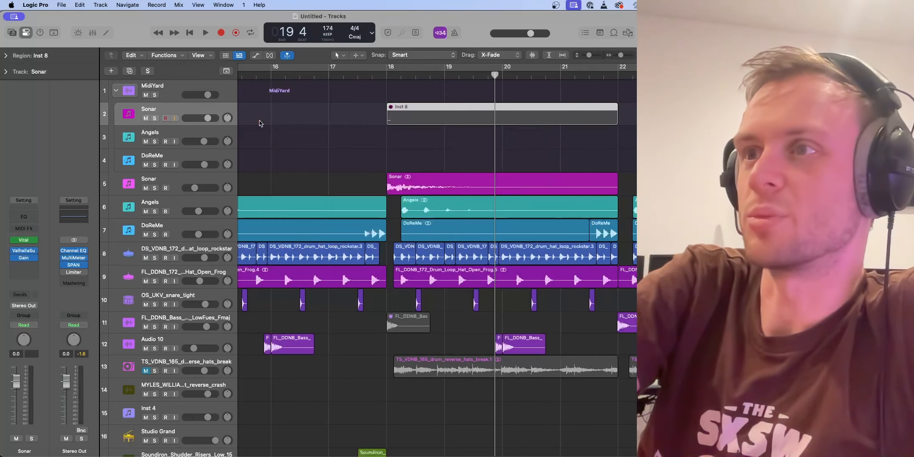
left_click(117, 93)
Step: Solo the DS_VDNB_172 drum hat loop track and play it from the start of the arrangement
scroll(424, 122, "left", 5)
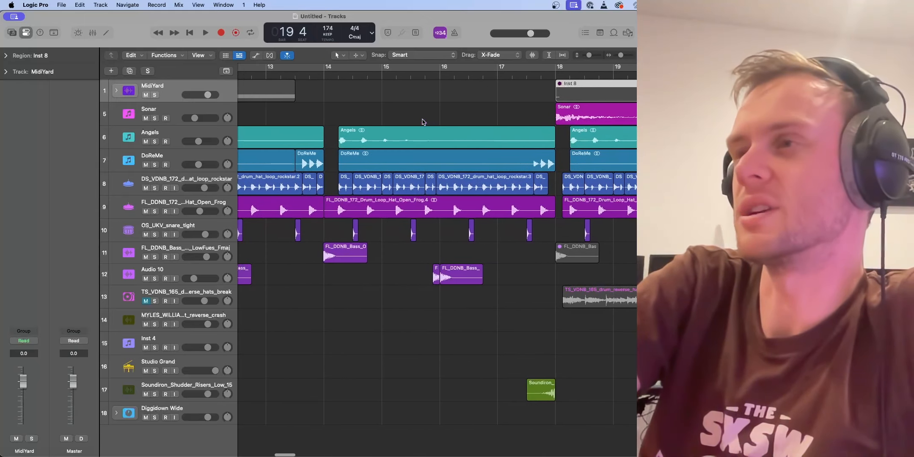
scroll(397, 235, "down", 5)
scroll(365, 233, "left", 2)
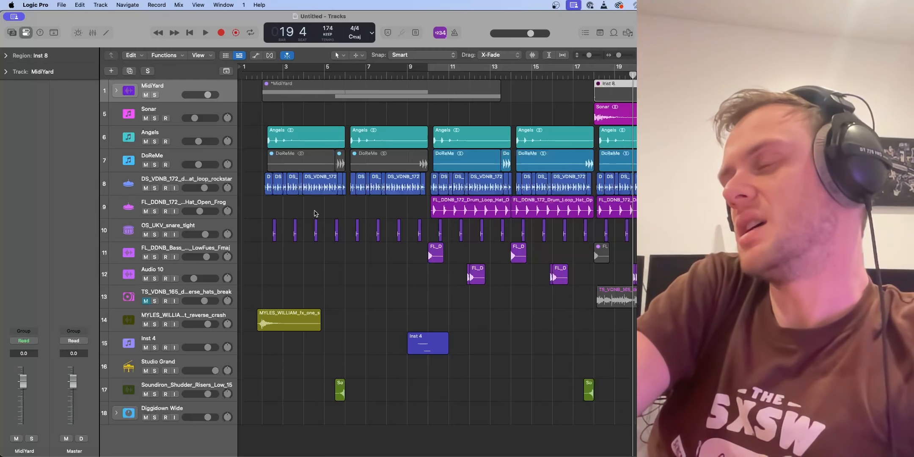
scroll(350, 213, "right", 5)
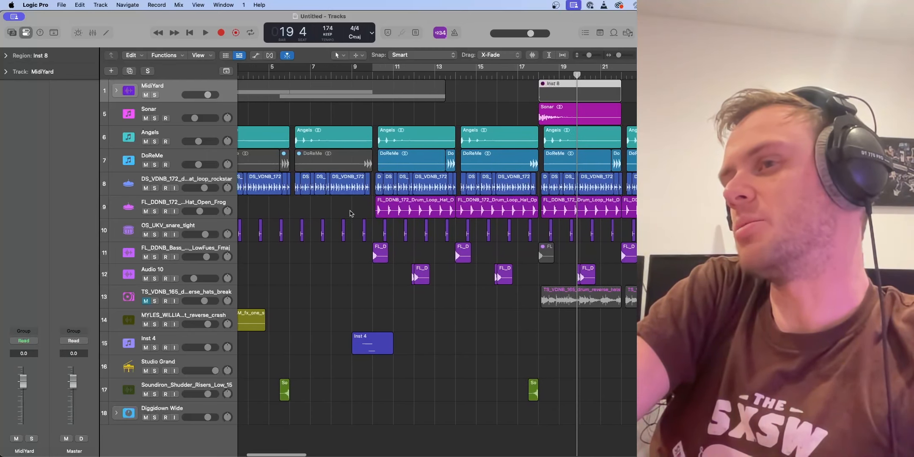
left_click(185, 177)
left_click(154, 188)
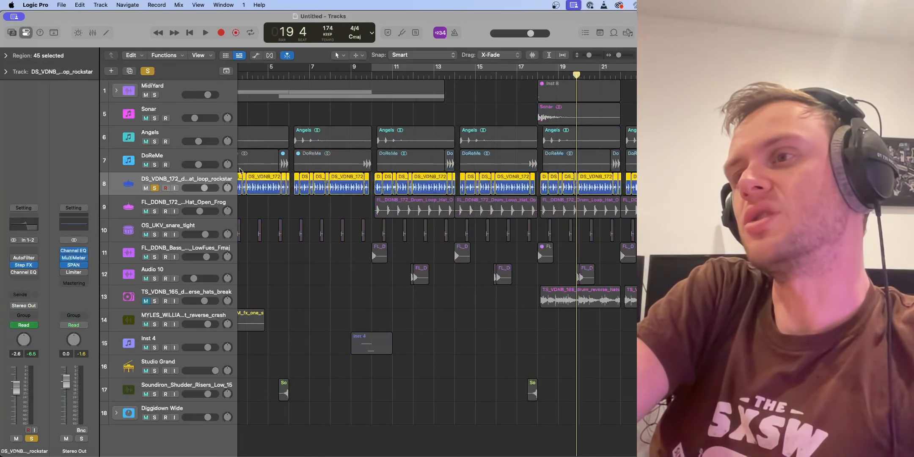
scroll(240, 171, "left", 5)
key("Return")
key("space")
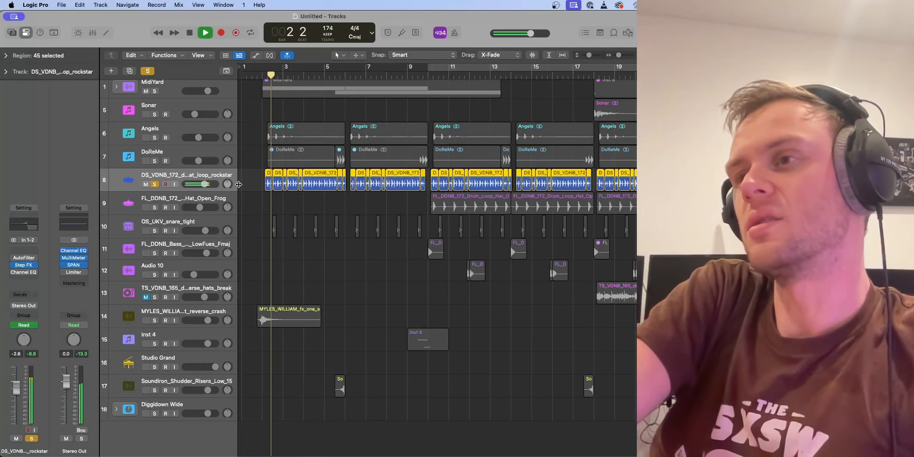
scroll(262, 189, "up", 5)
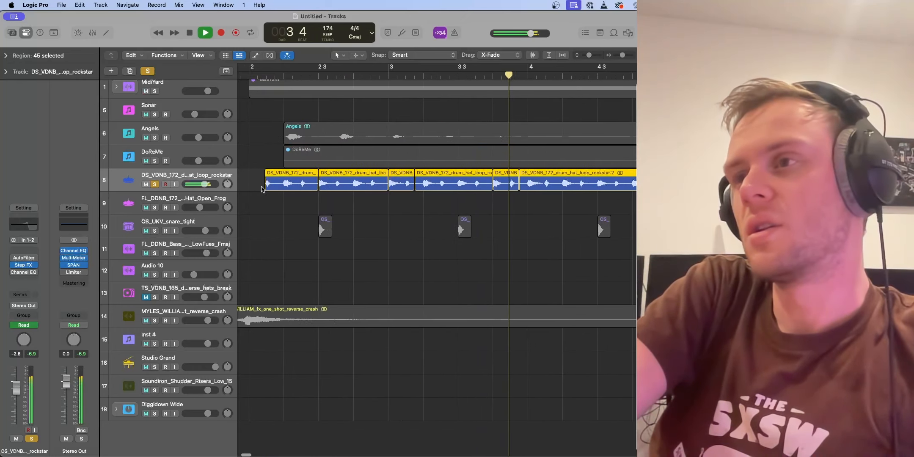
key("space")
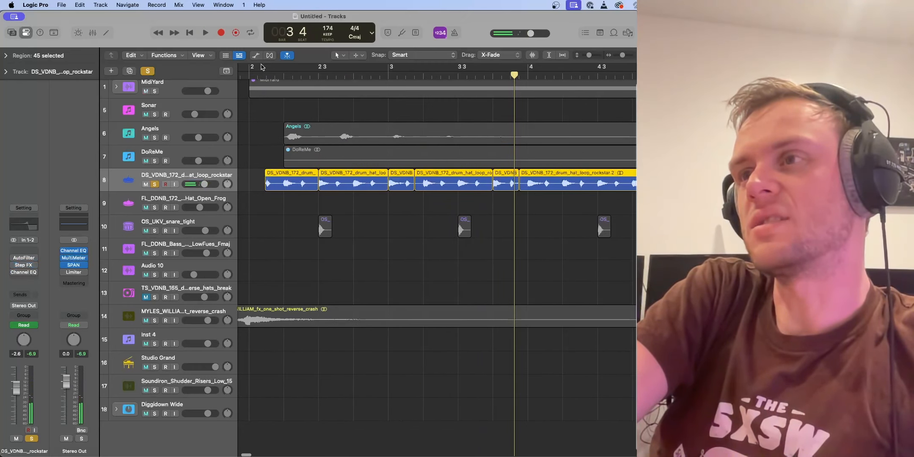
Step: Replay the drum hat loop from about bar 2, clearing its solo during playback to hear it in the full mix
left_click(262, 68)
key("space")
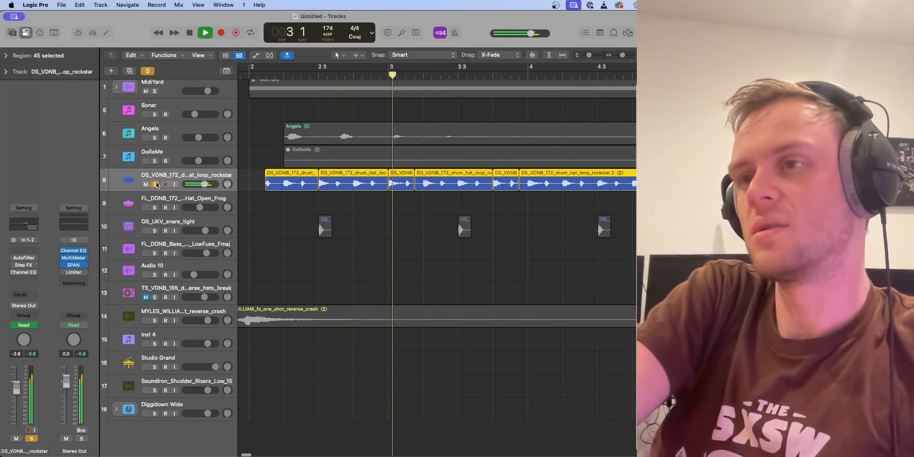
left_click(156, 184)
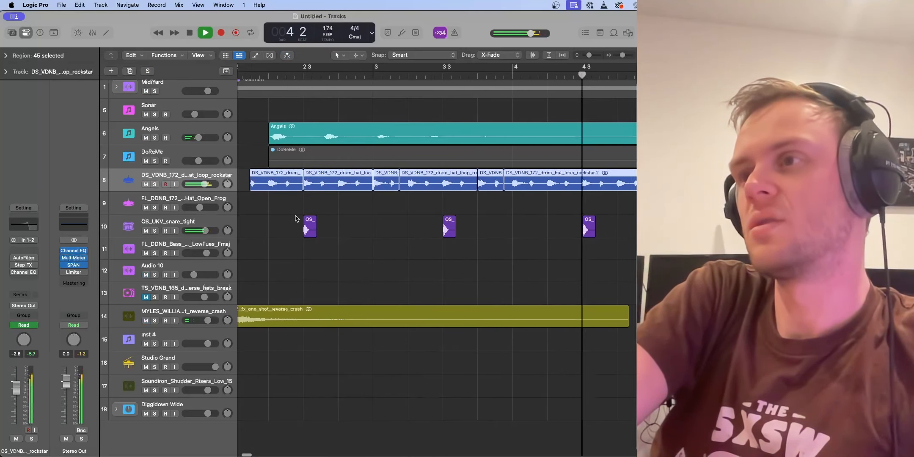
scroll(297, 215, "down", 5)
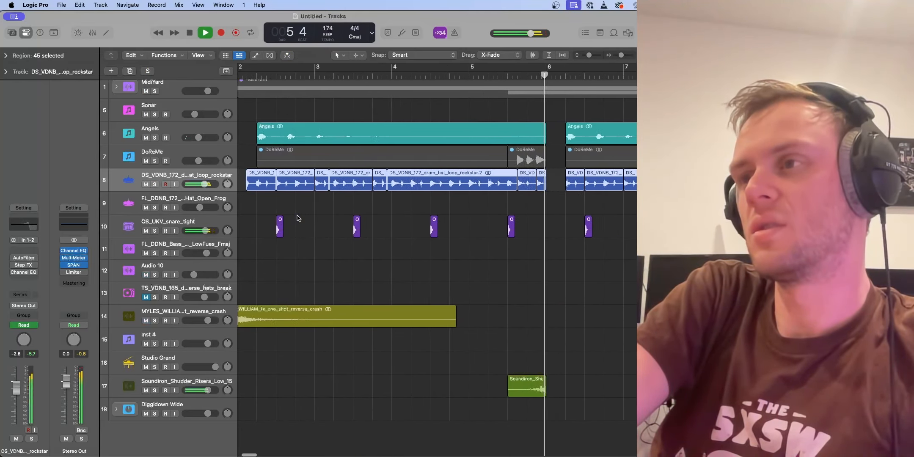
key("space")
Step: Open Step FX on the drum hat loop track and examine its Filt Cut and Rev Mix step modulation patterns
left_click(24, 265)
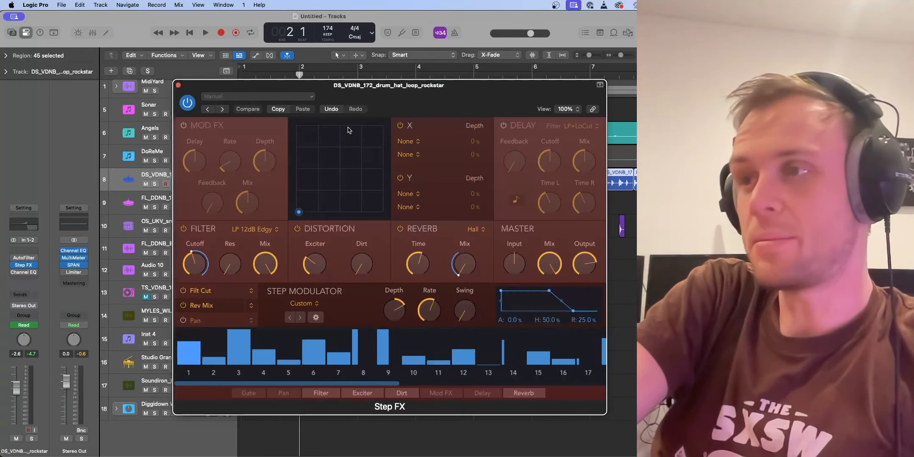
left_click_drag(432, 99, 313, 94)
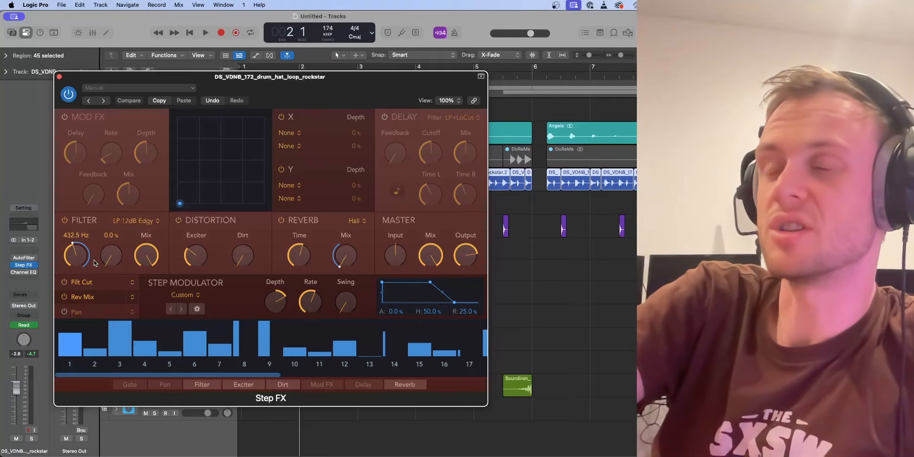
left_click(95, 283)
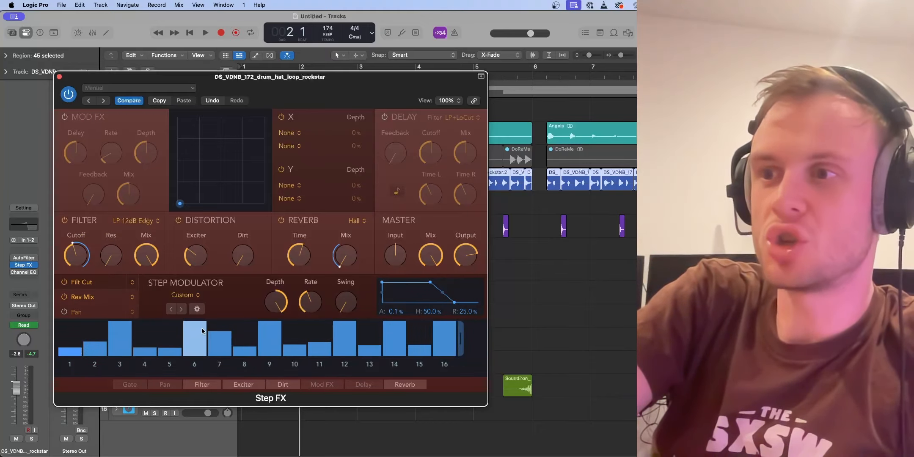
left_click(95, 297)
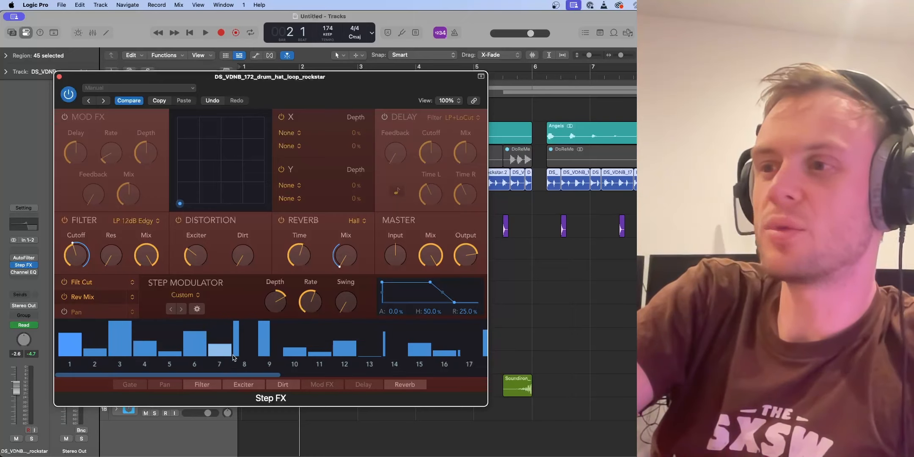
Step: Play the soloed drum hat loop from about bar 2 with the Step FX reverb switched off
left_click_drag(273, 376, 250, 368)
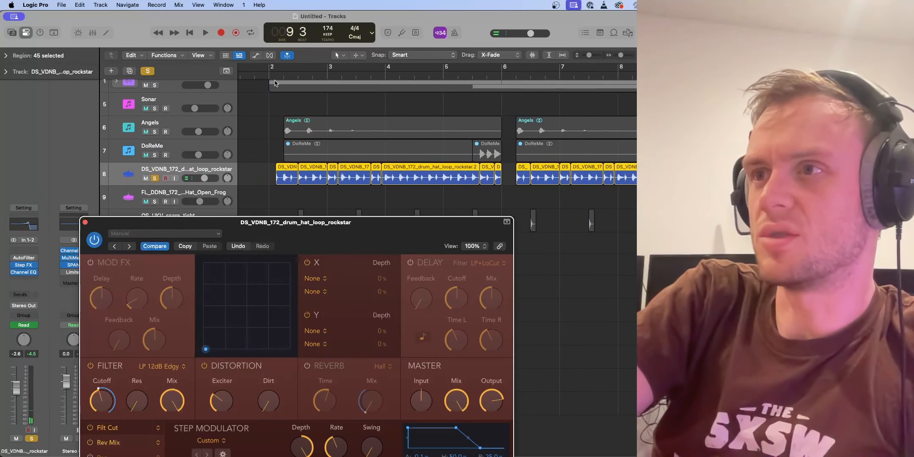
double_click(270, 78)
left_click_drag(233, 228, 202, 68)
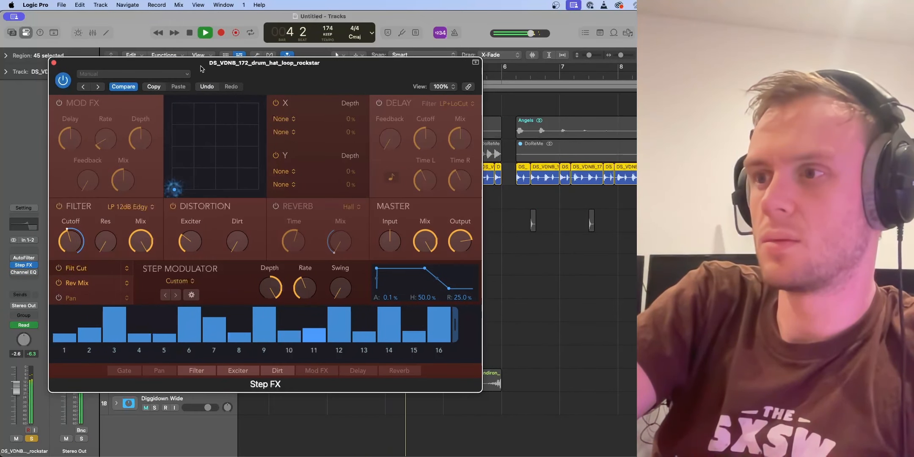
key("space")
Step: Switch the Step FX reverb back on and return the playhead to just before bar 2, keeping the loop soloed
left_click_drag(201, 68, 174, 113)
left_click(156, 178)
left_click(155, 178)
left_click(222, 256)
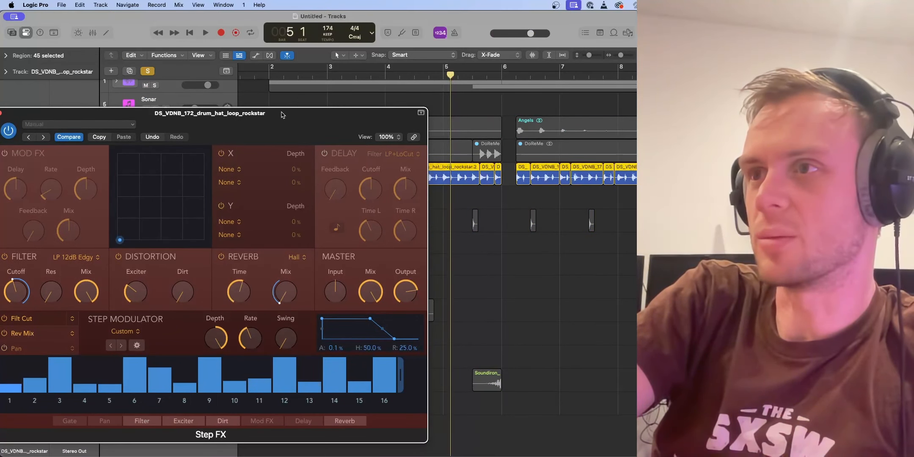
left_click_drag(272, 76, 266, 75)
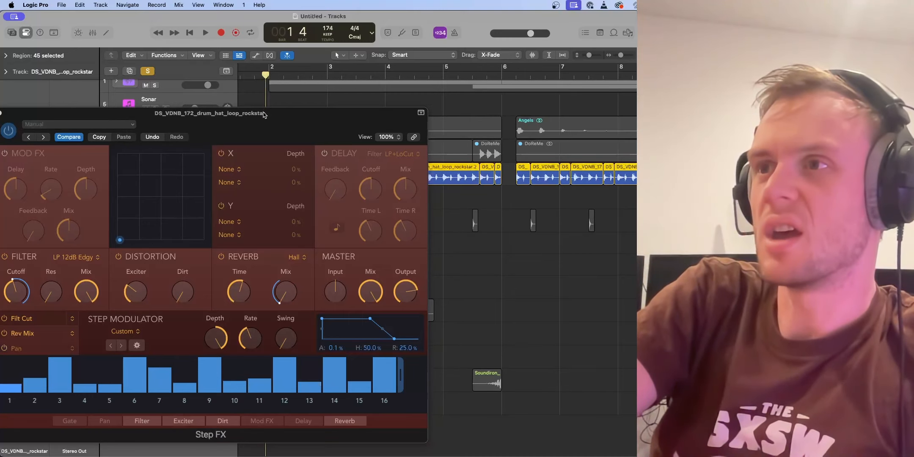
Step: Examine the Rev Mix step pattern in Step FX while playing the soloed hat loop from just before bar 2, and close the plug-in
left_click_drag(266, 113, 333, 111)
left_click(96, 333)
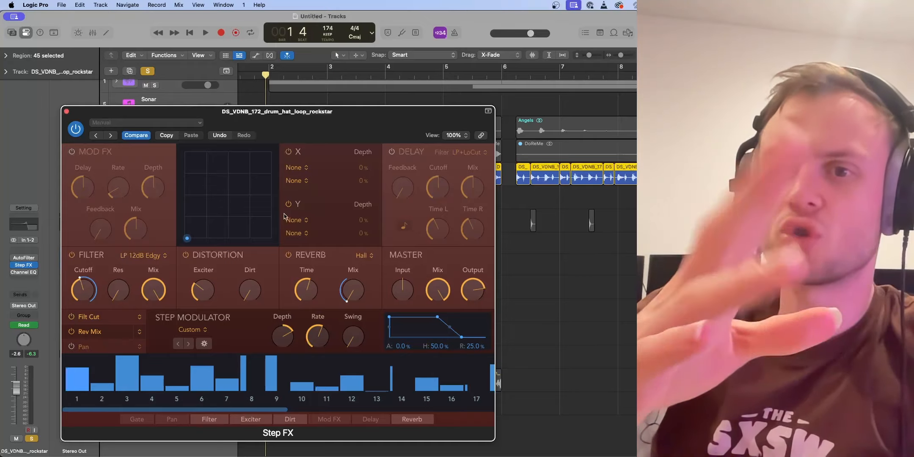
key("space")
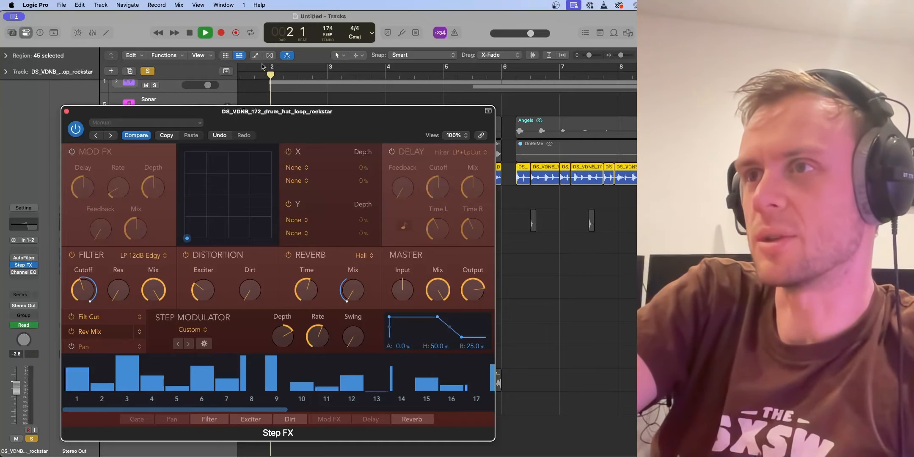
left_click_drag(274, 119, 255, 75)
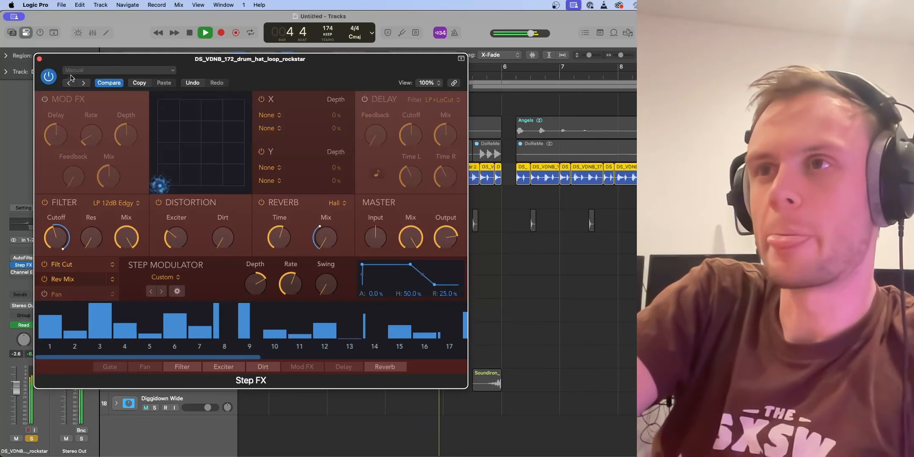
left_click(39, 59)
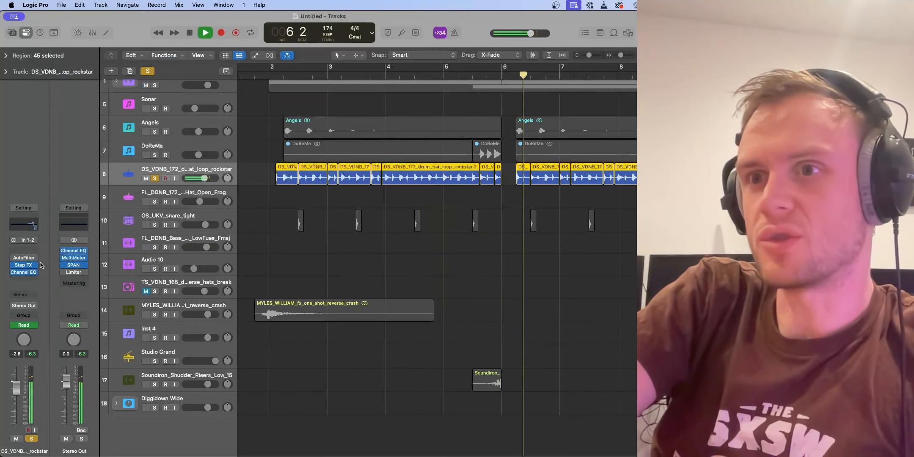
Step: Open the drum hat loop track's Channel EQ during playback to examine its curve, close it and stop playback
left_click(27, 273)
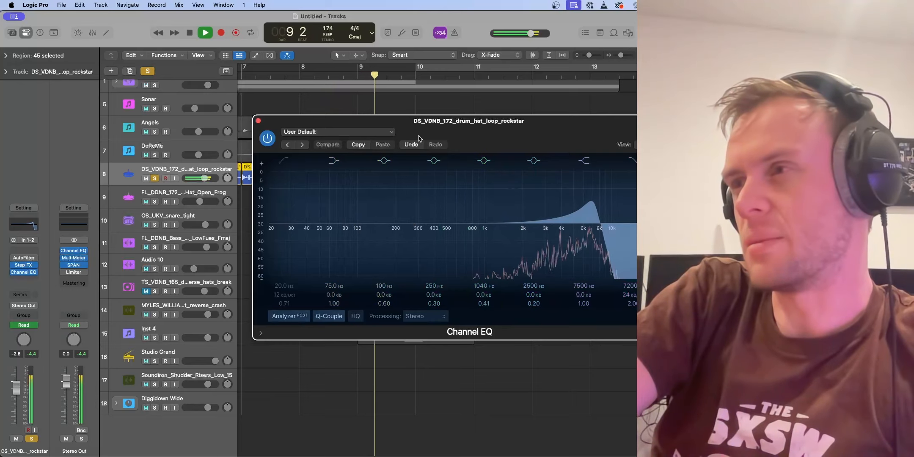
left_click(258, 121)
key("space")
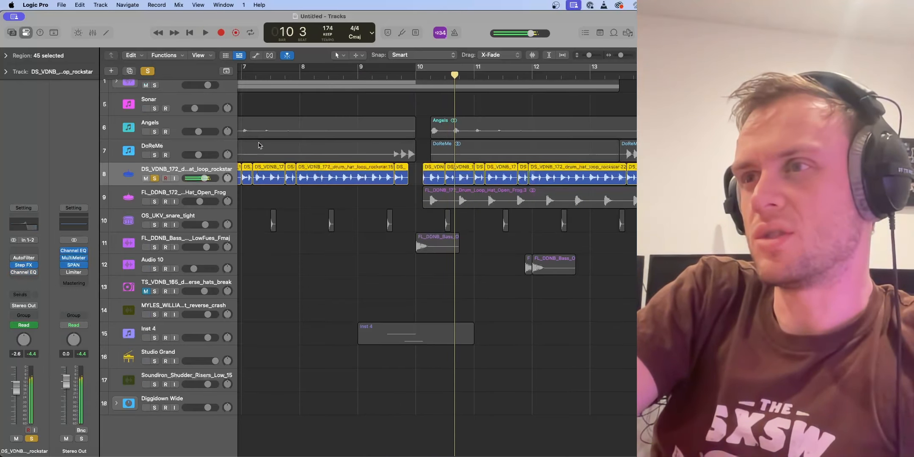
Step: Clear the drum hat loop's solo and play the full mix from just before bar 2 to about bar 10
left_click(155, 178)
scroll(283, 76, "left", 15)
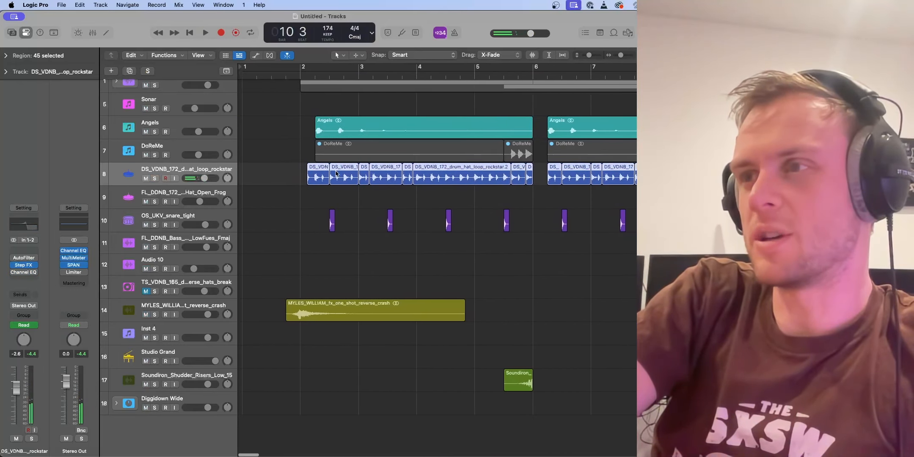
left_click(283, 76)
key("space")
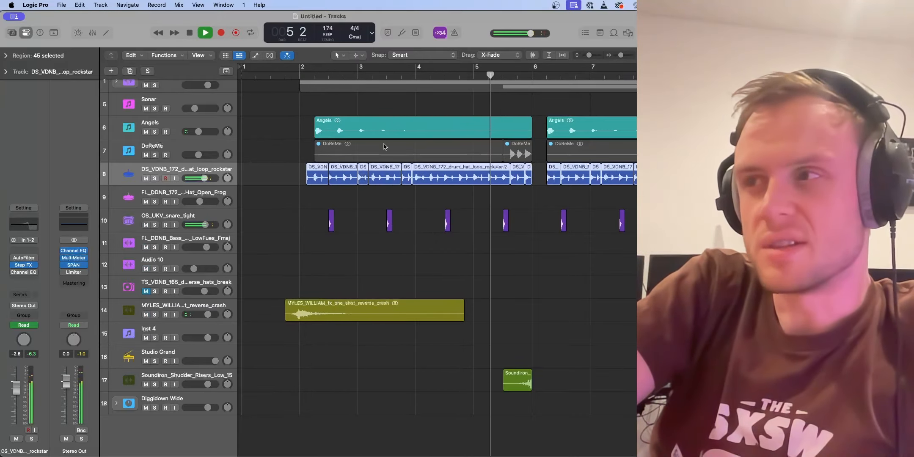
scroll(385, 146, "right", 3)
scroll(386, 146, "right", 4)
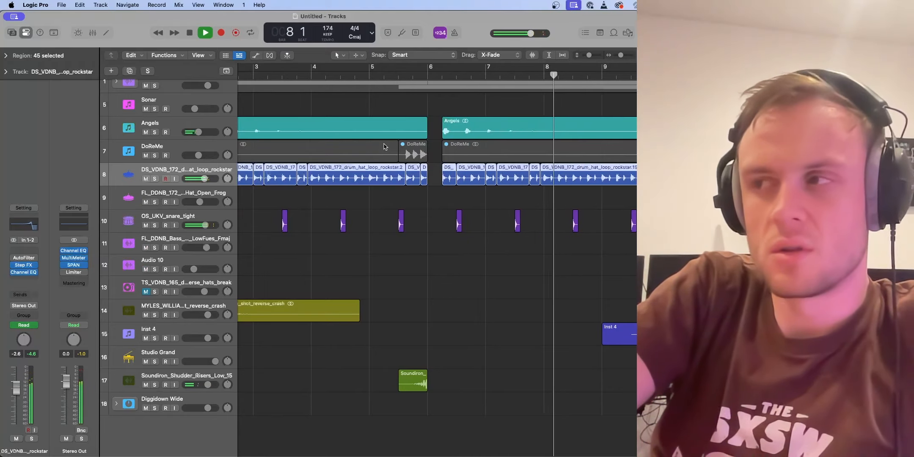
scroll(386, 146, "right", 3)
scroll(386, 146, "right", 3)
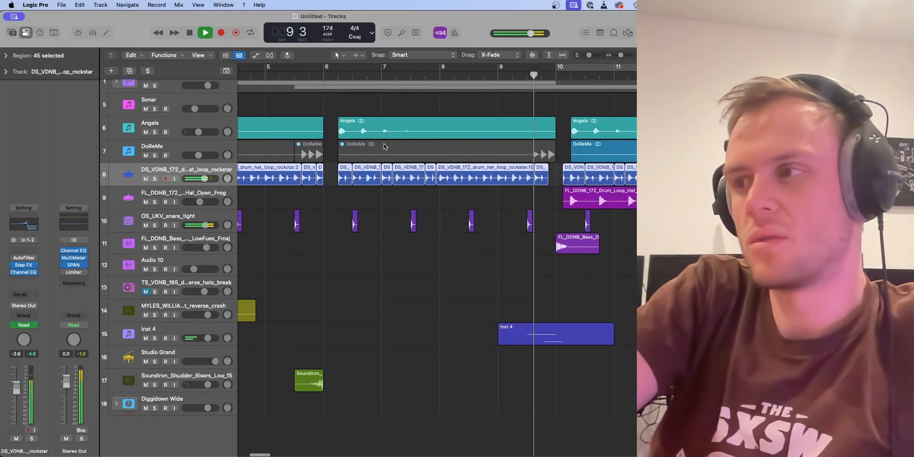
key("space")
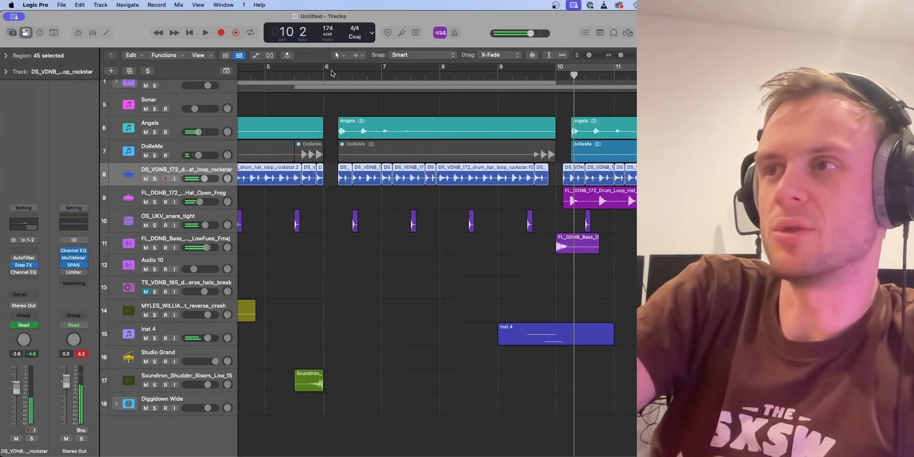
Step: Replay the full mix from about the middle of bar 5 through the riser into bar 6
left_click(325, 74)
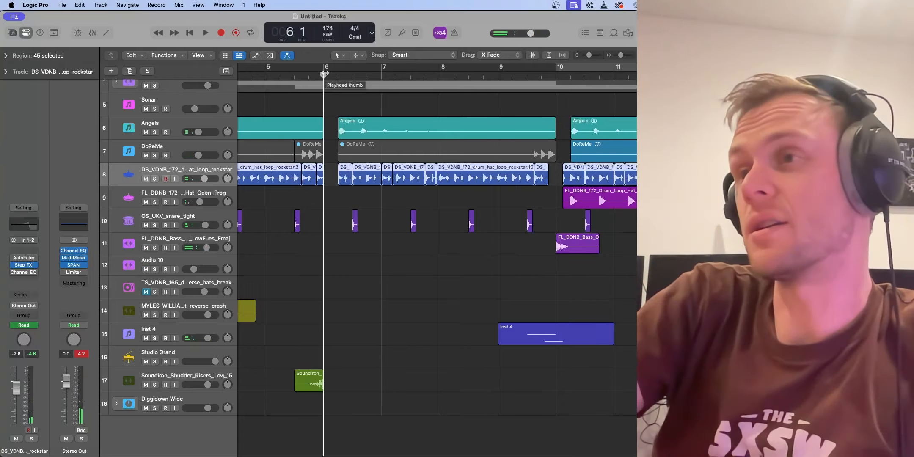
double_click(302, 75)
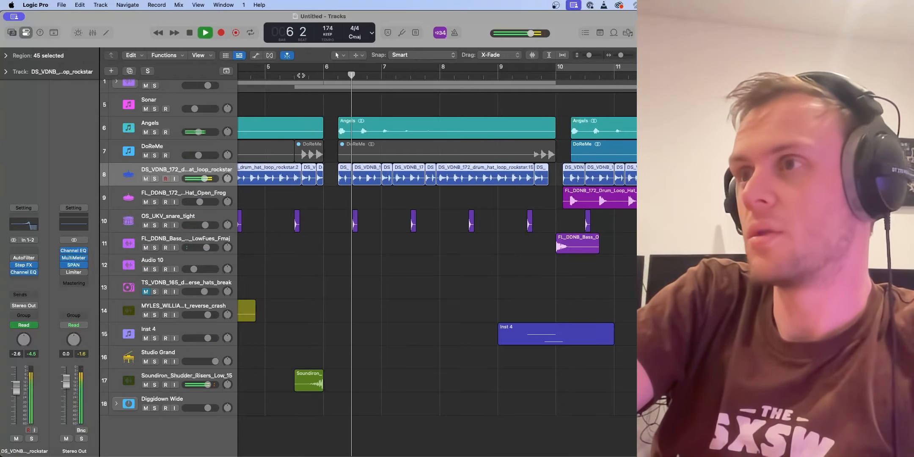
key("space")
Step: Examine how the sliced drum hat loop and open hat regions repeat across the arrangement from about bar 6 to bar 26
scroll(331, 141, "down", 5)
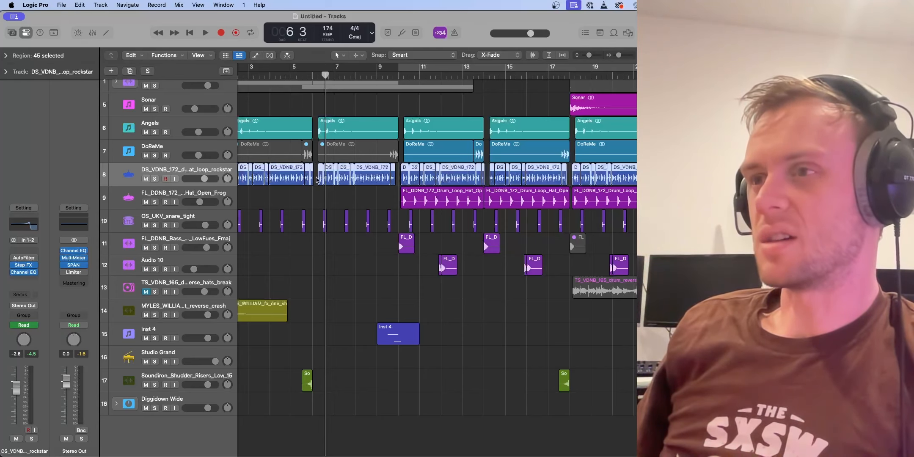
scroll(314, 227, "right", 5)
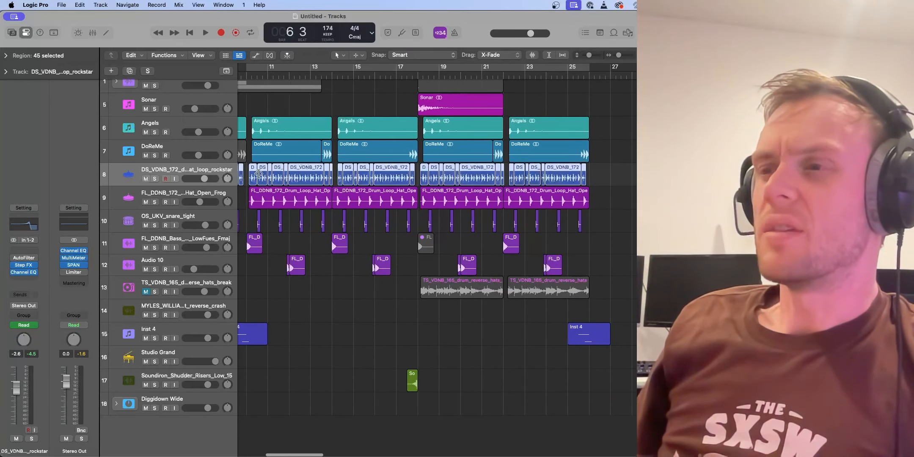
scroll(297, 180, "left", 2)
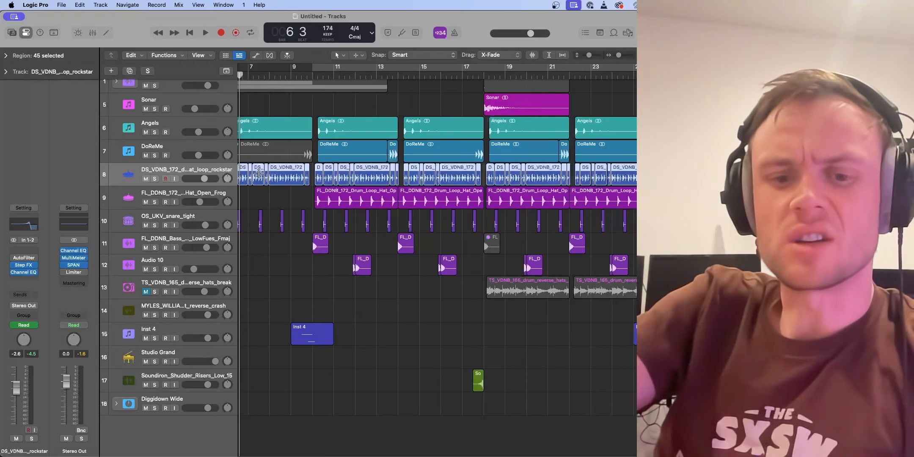
scroll(259, 174, "up", 5)
scroll(263, 175, "left", 2)
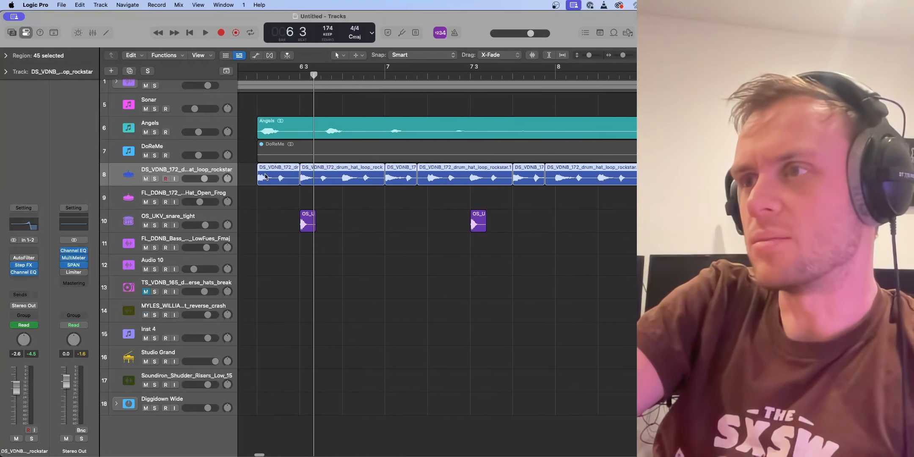
scroll(265, 177, "down", 3)
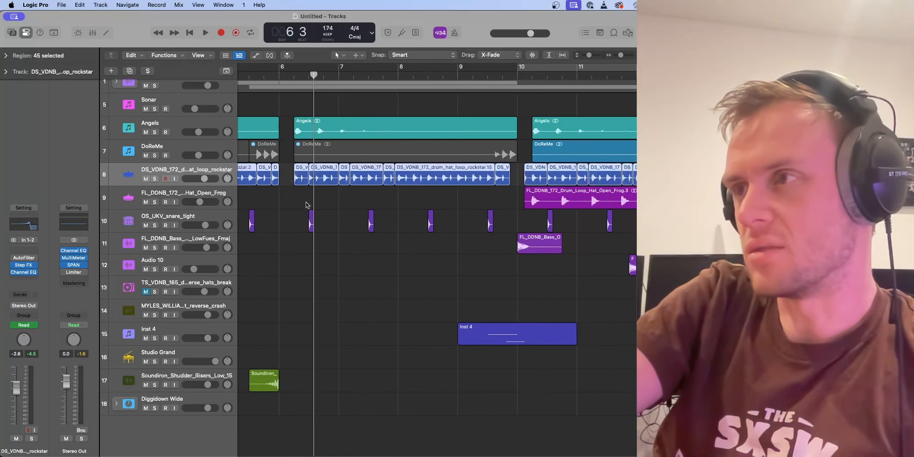
scroll(520, 192, "down", 5)
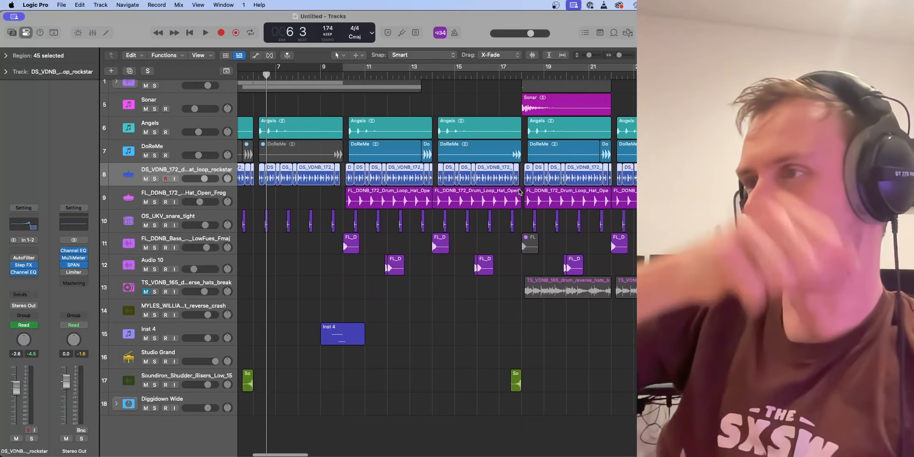
scroll(518, 179, "right", 3)
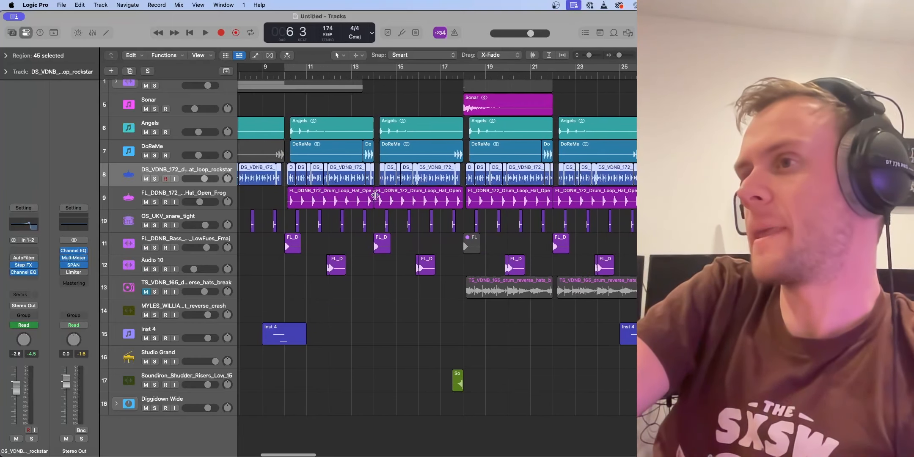
scroll(376, 196, "right", 3)
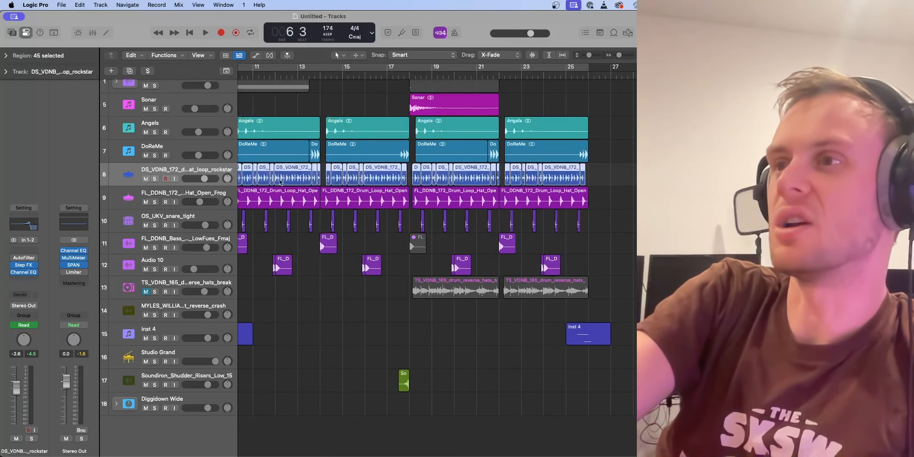
scroll(310, 196, "left", 3)
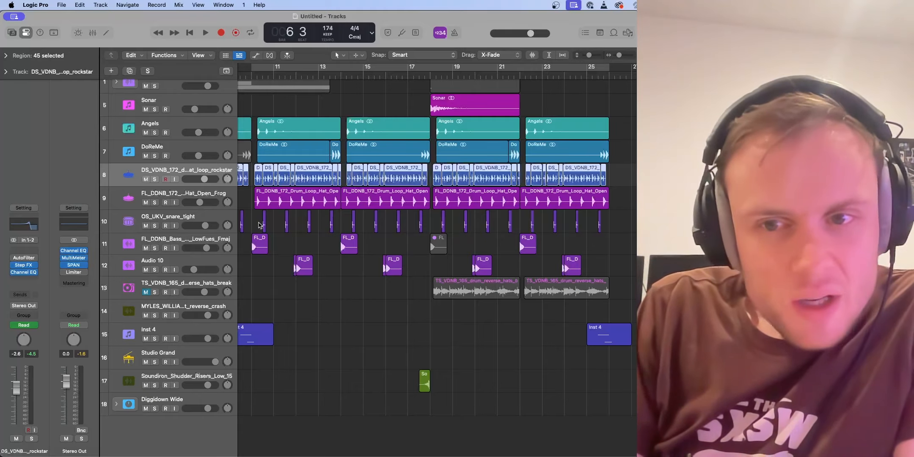
Step: Audition the FL_DDNB_Bass track in solo up to its hit at bar 10, and clear the solo
left_click(154, 248)
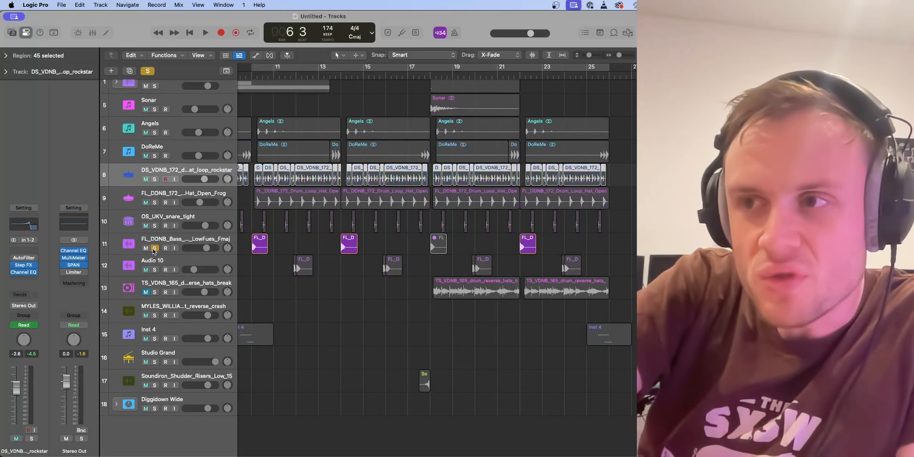
key("space")
key("space")
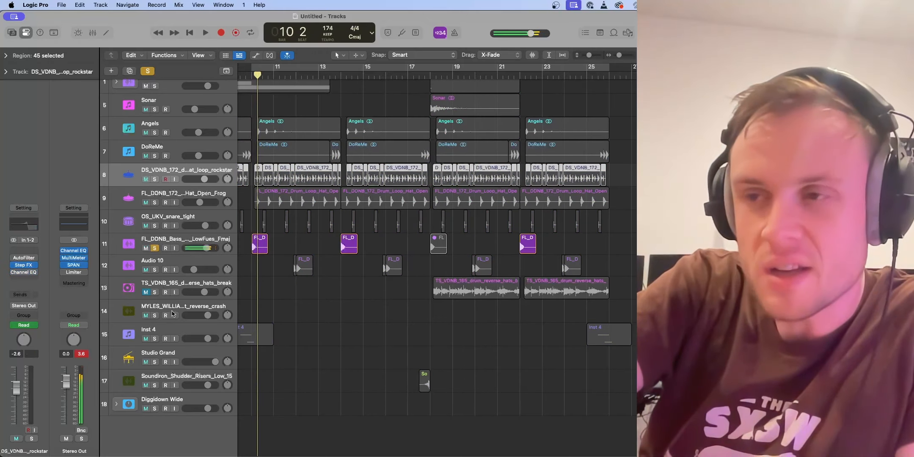
left_click(155, 249)
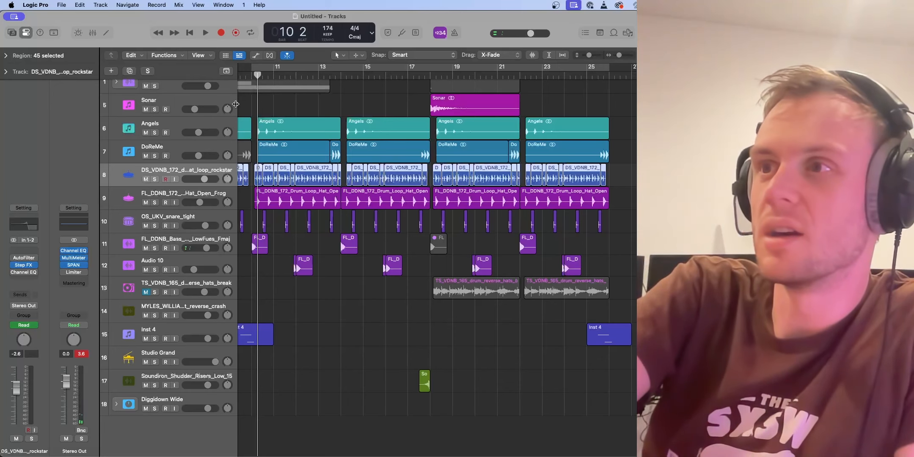
Step: Play the full mix from bar 9 to about bar 19
scroll(277, 81, "left", 2)
left_click(261, 76)
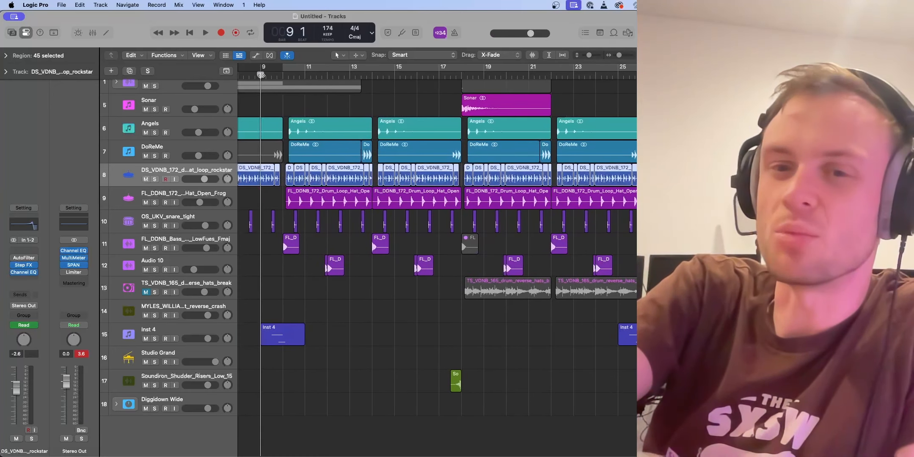
key("space")
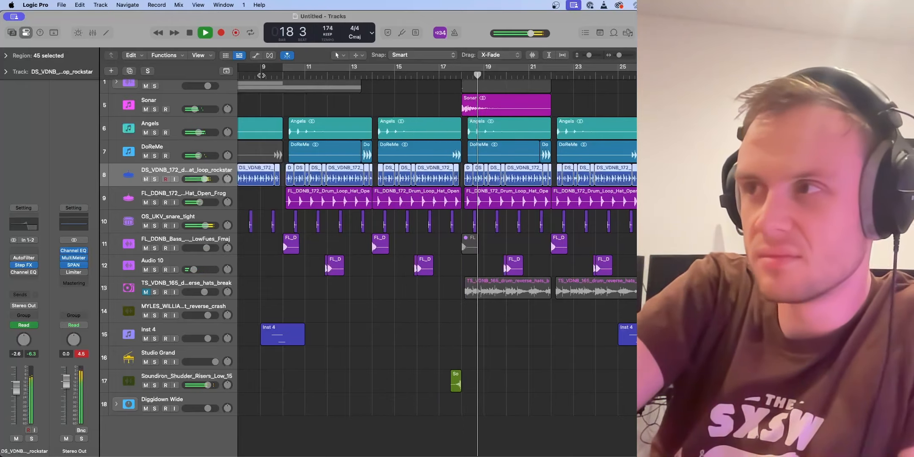
key("space")
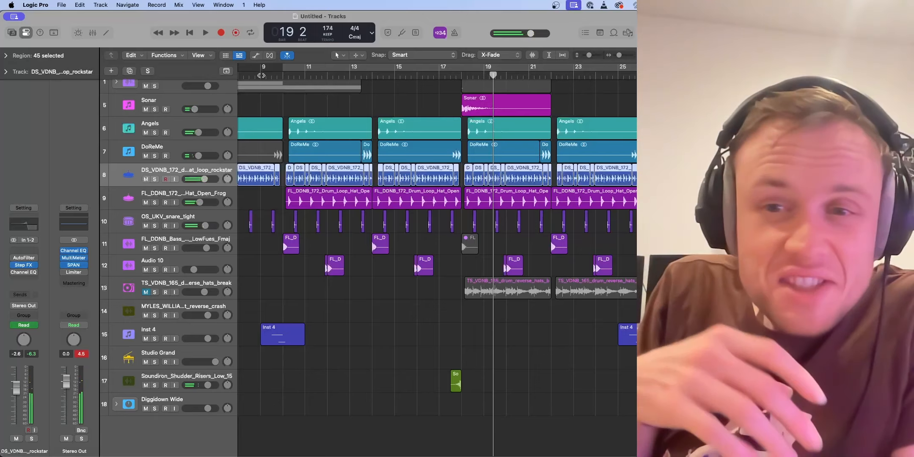